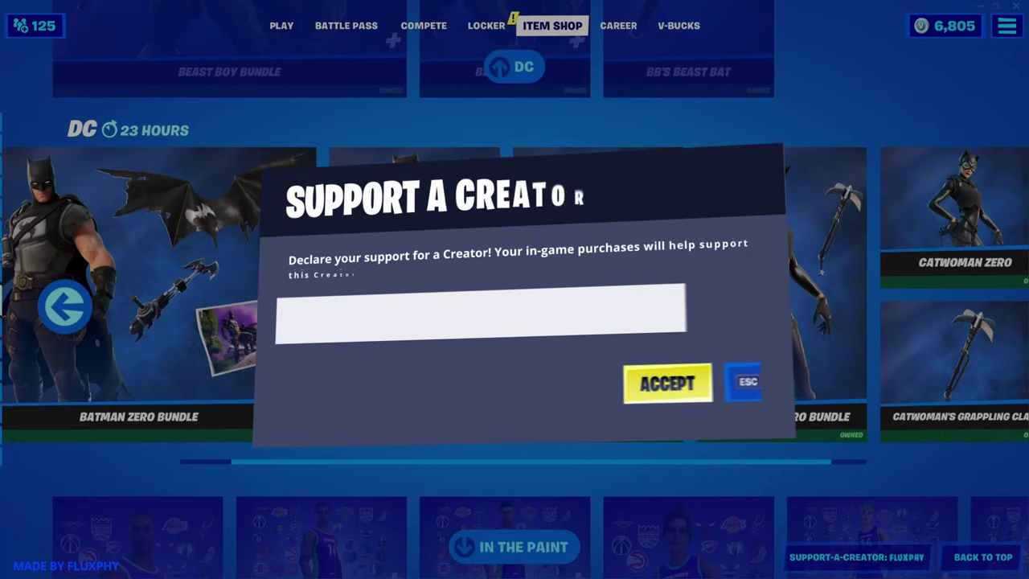
Enter the creator's support code in Fortnite's Item Shop Support a Creator dialog.
text(Vizeloo)
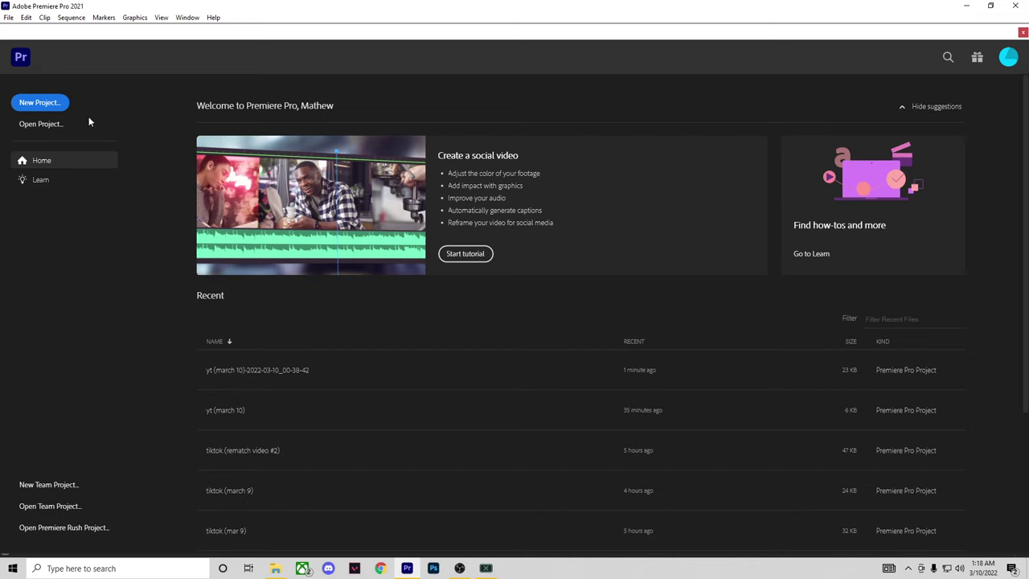
Start a new project from Premiere Pro's welcome screen.
click(46, 101)
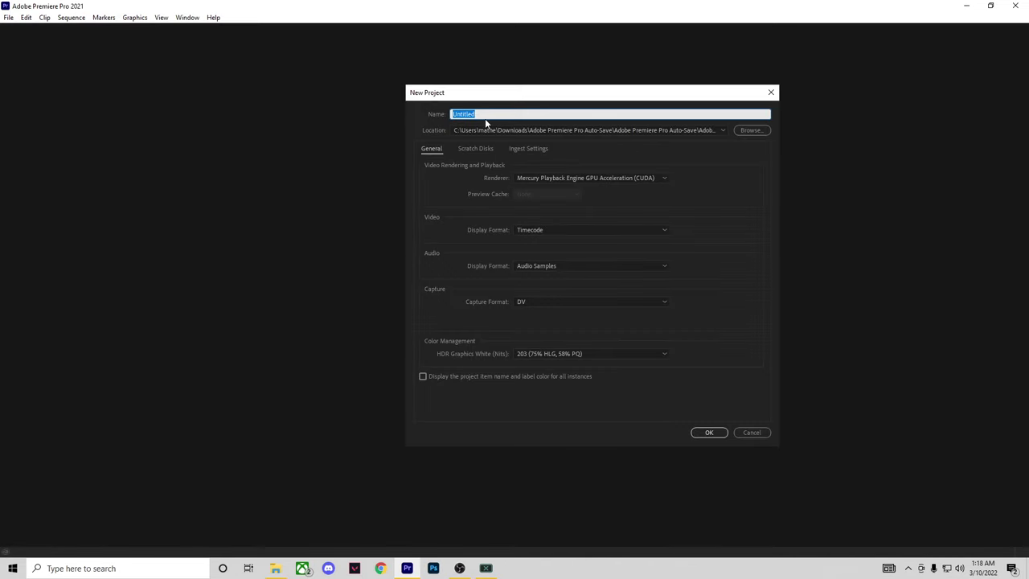
Replace 'Untitled' with the name 'tiktok (mar 10)' and create the project.
key(BackSpace)
text(tiktok (mar 10)
key(Return)
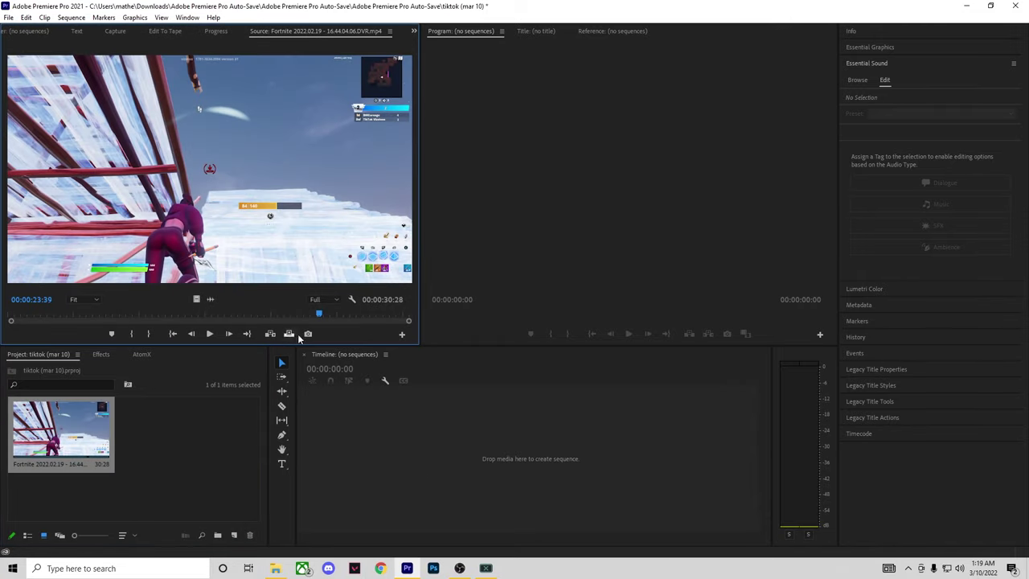
Scrub and play the Fortnite recording in the Source monitor to find the highlight.
drag(318, 315, 303, 315)
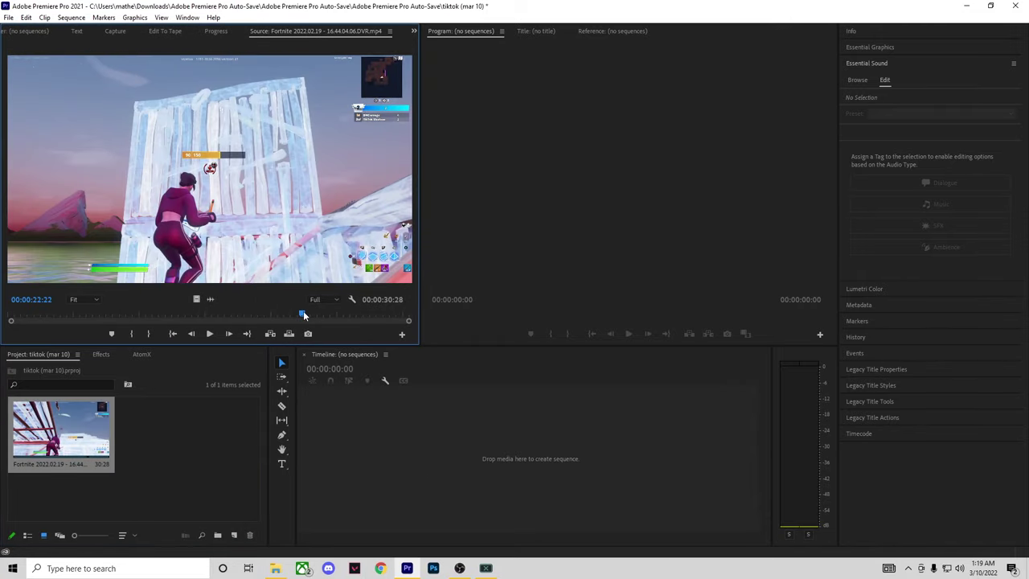
key(space)
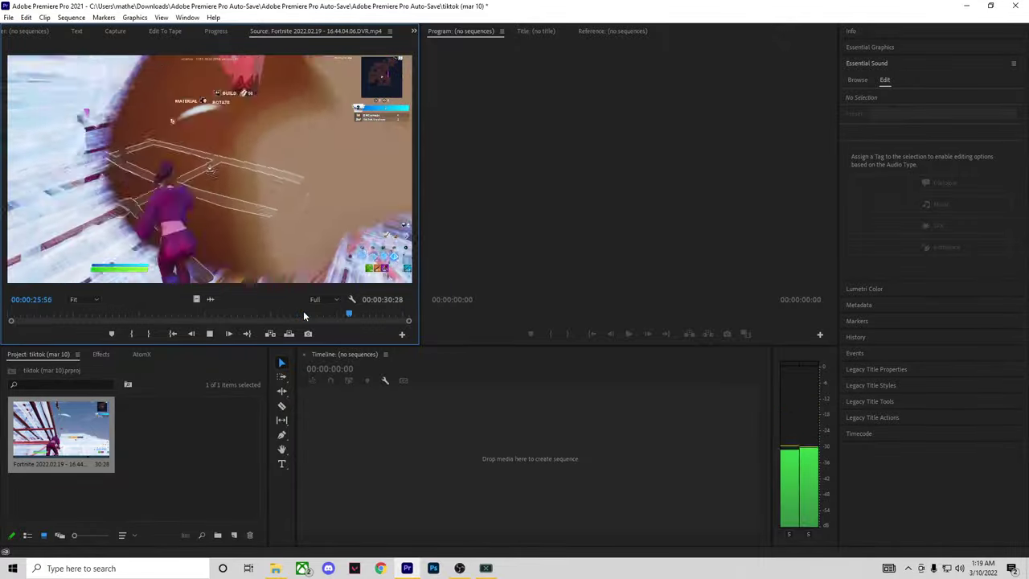
key(space)
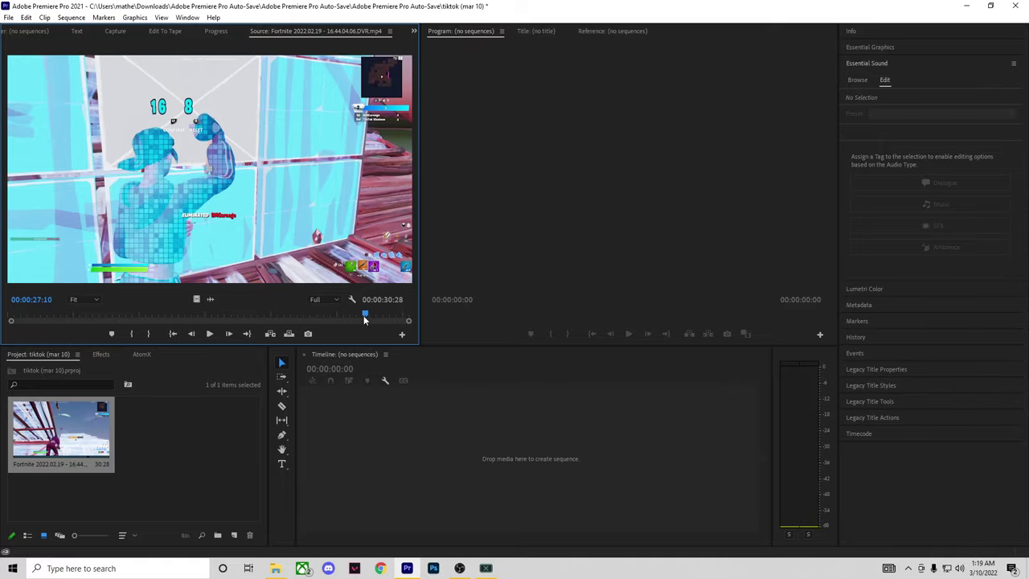
drag(364, 320, 333, 312)
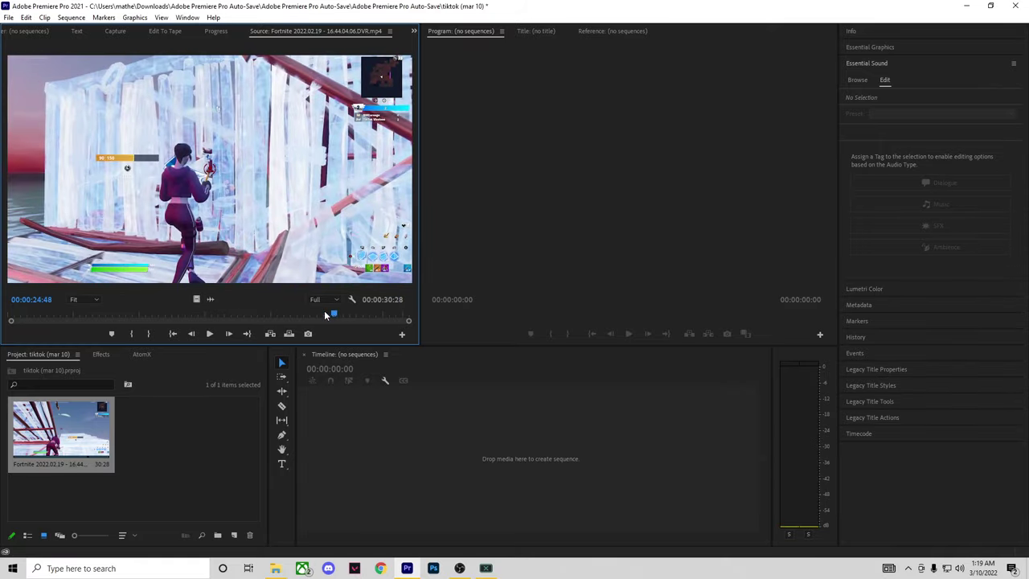
key(space)
key(space)
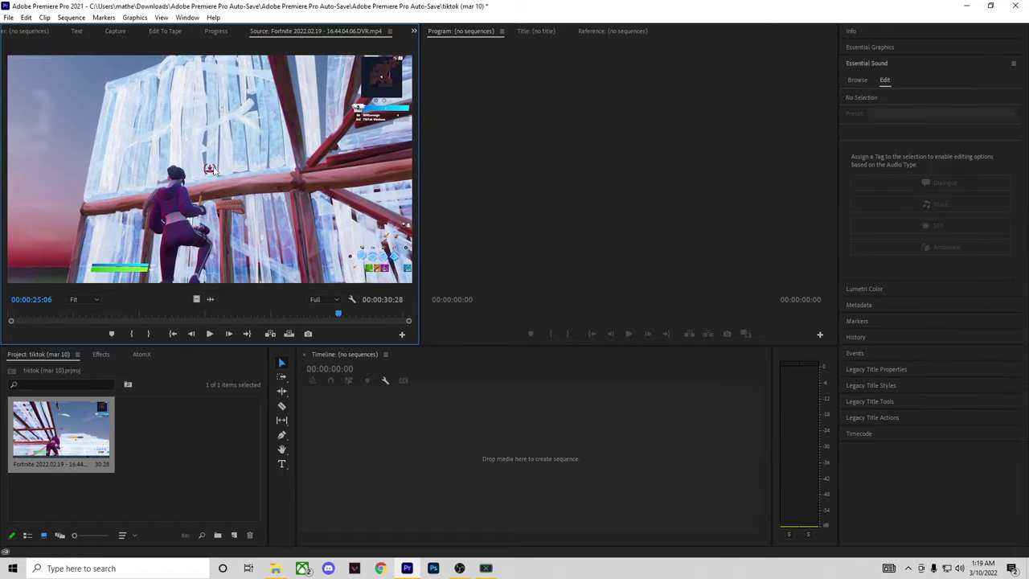
key(space)
key(space)
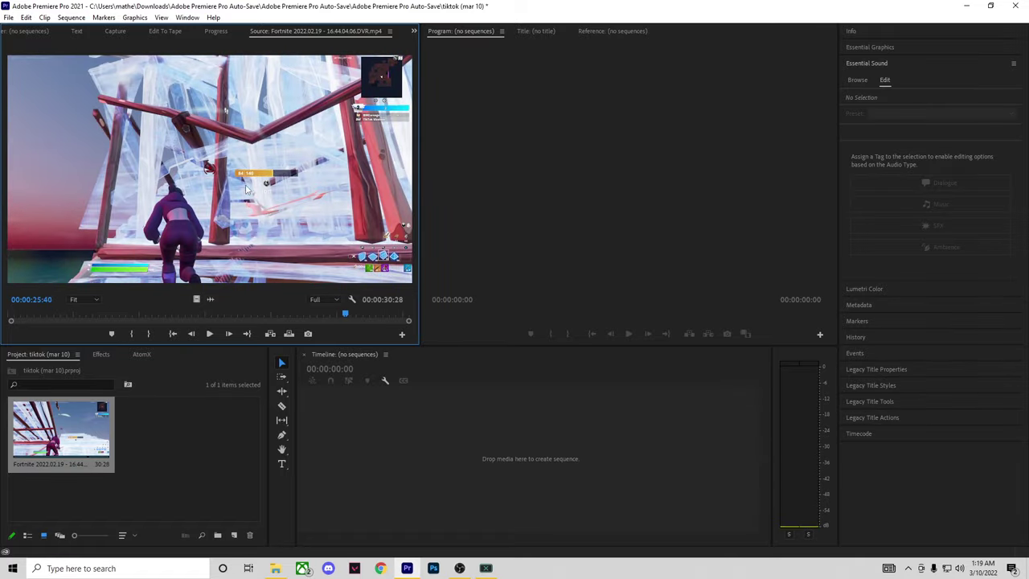
key(space)
key(space)
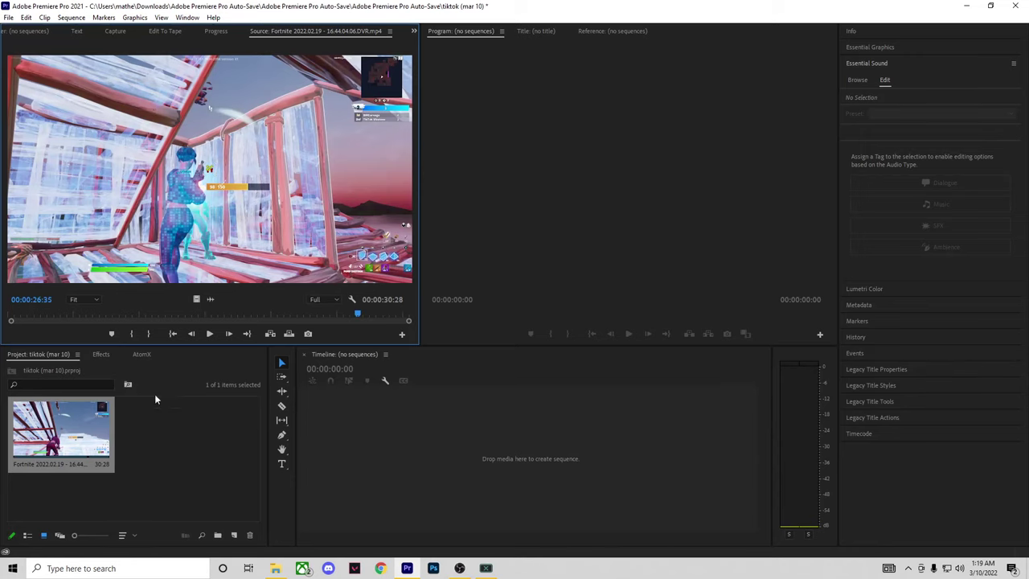
Set the In point at 22:59 and scrub ahead toward the 27:32 end.
drag(360, 316, 313, 319)
key(i)
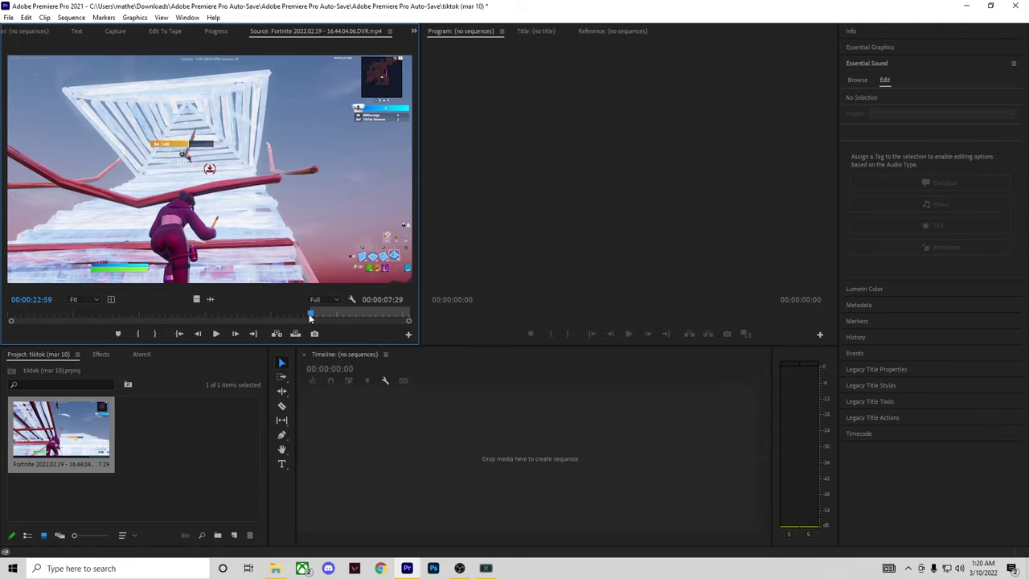
drag(309, 318, 370, 318)
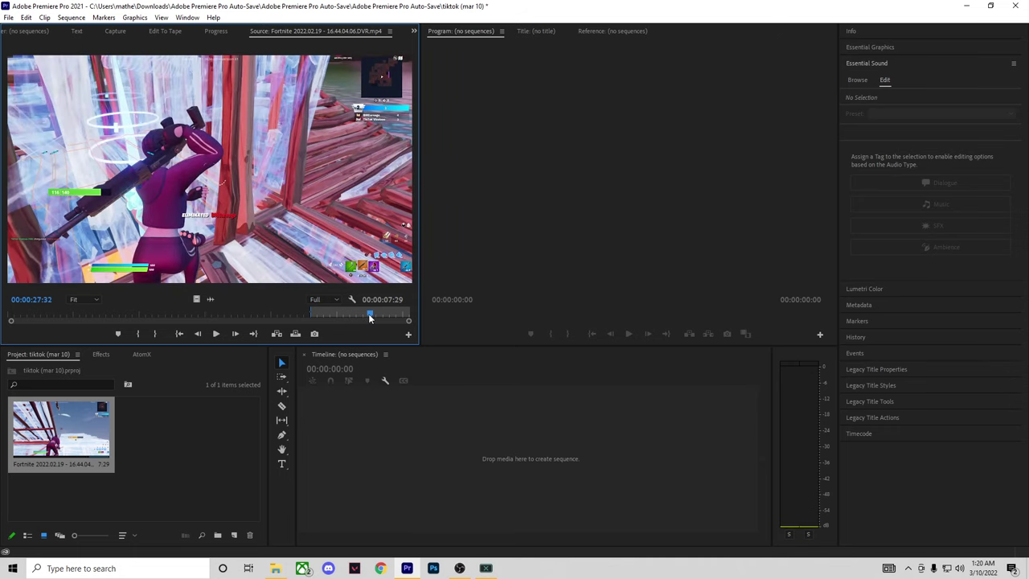
Mark the Out point at 27:32 and drag the trimmed clip into the Timeline as a new sequence.
key(o)
drag(386, 441, 397, 441)
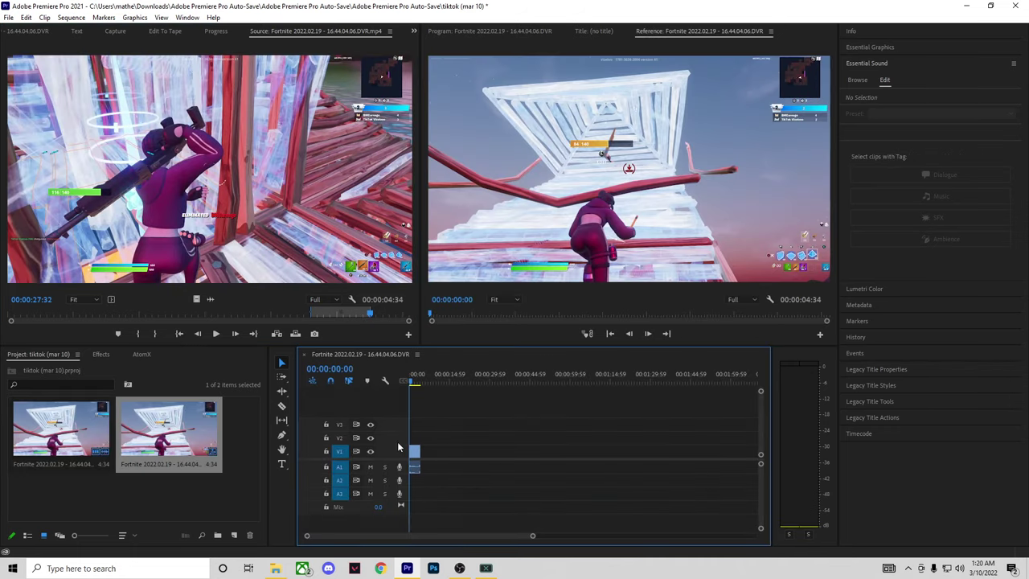
drag(529, 535, 408, 535)
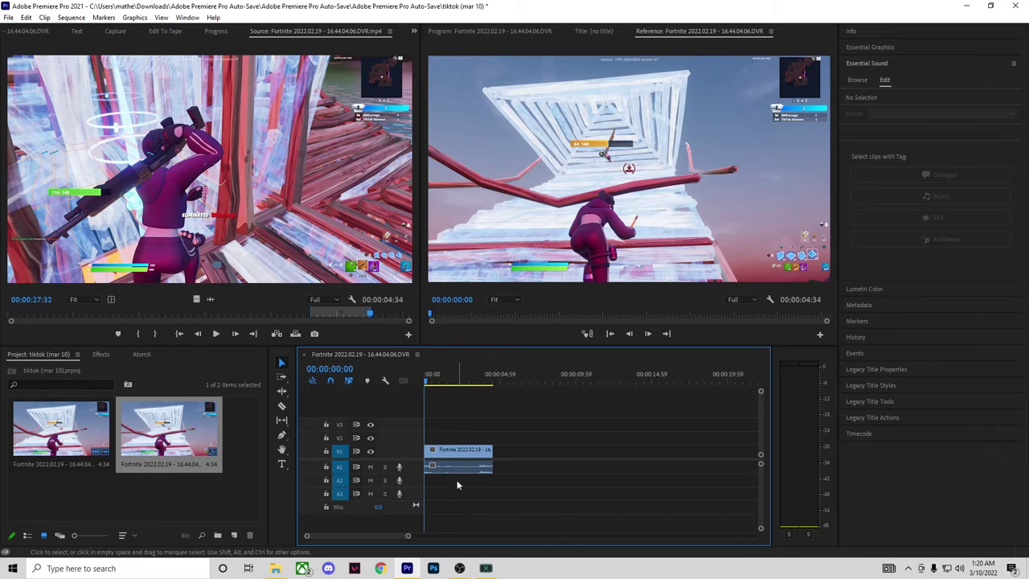
Play the new sequence's opening from the beginning to preview it.
click(430, 421)
key(space)
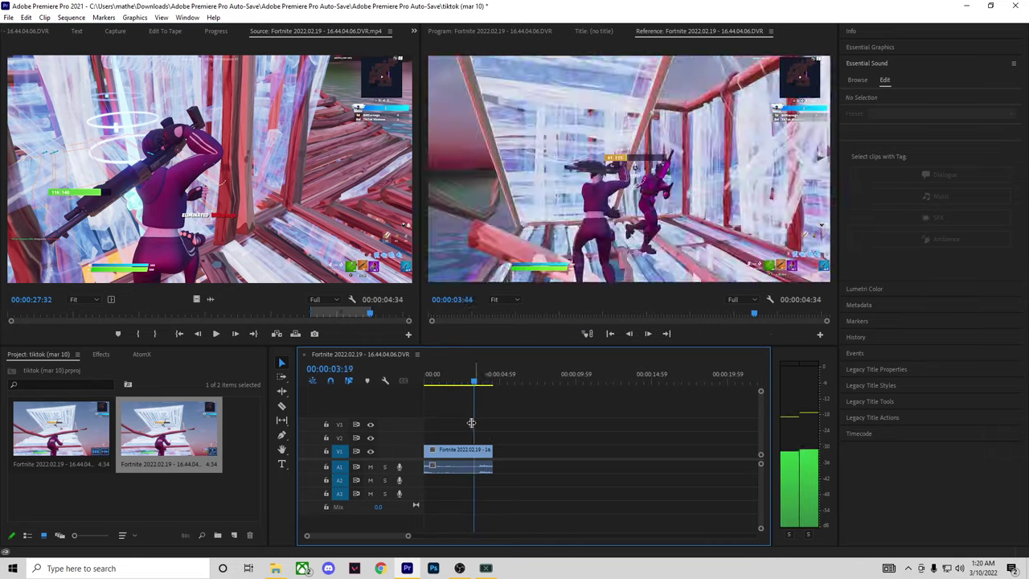
click(421, 430)
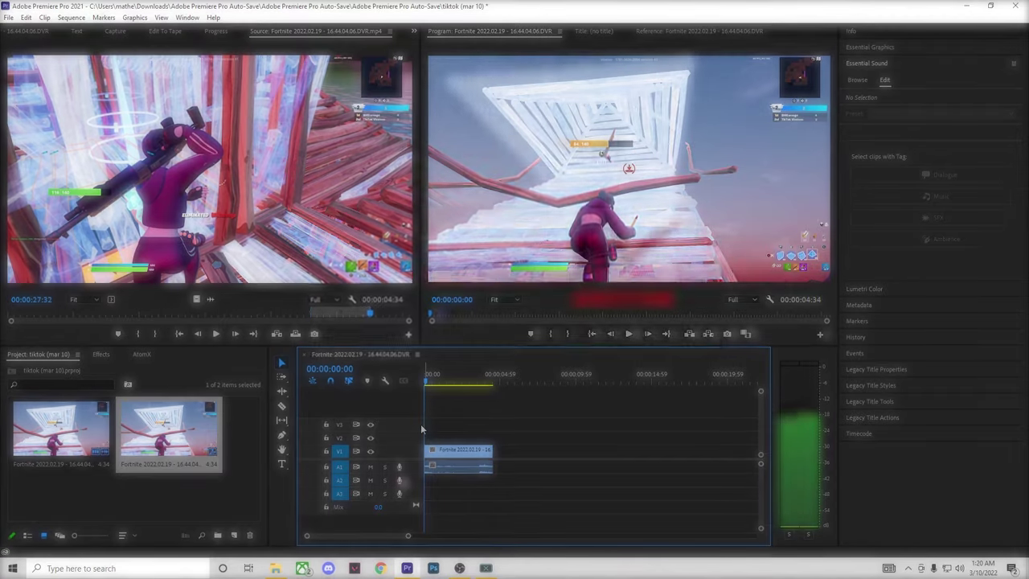
key(space)
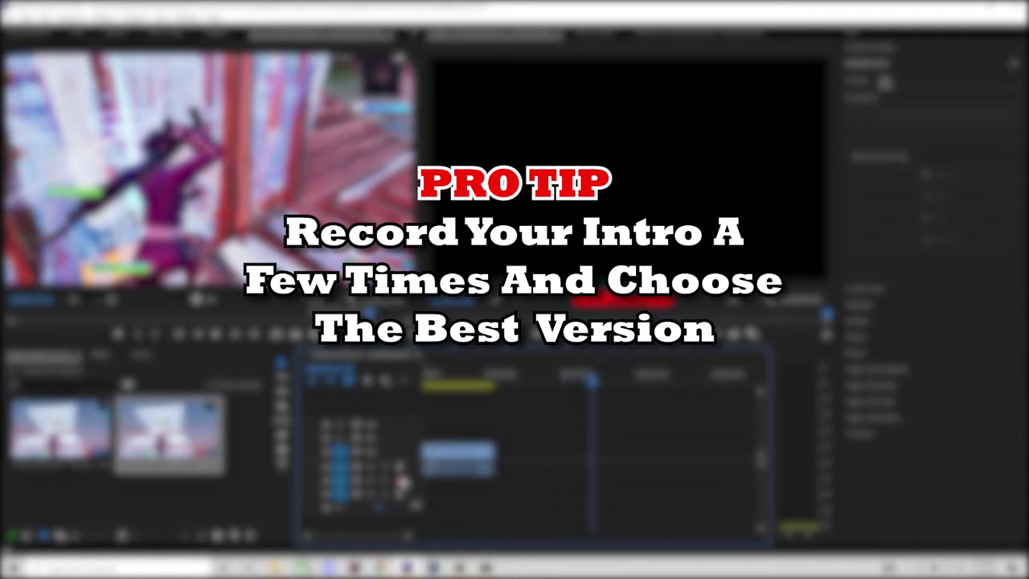
Record a voice-over intro on A2 and apply an Audio Gain adjustment to the Fortnite clip.
click(402, 480)
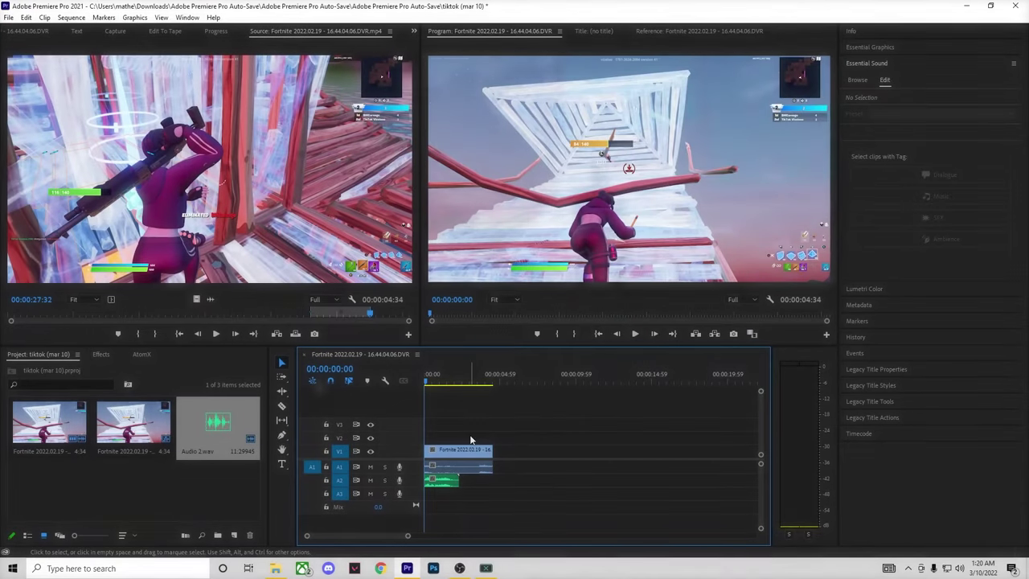
right_click(470, 448)
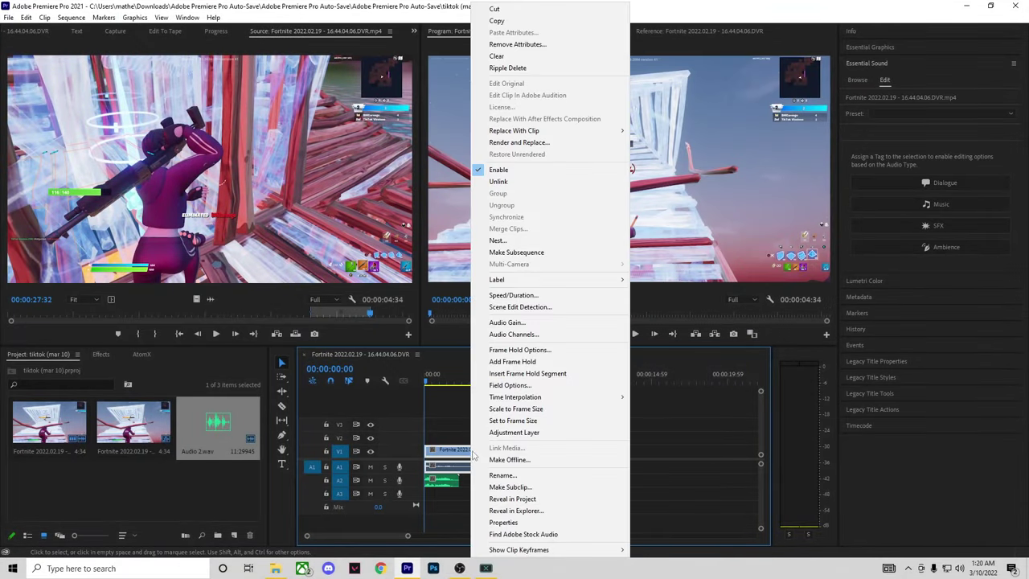
key(Escape)
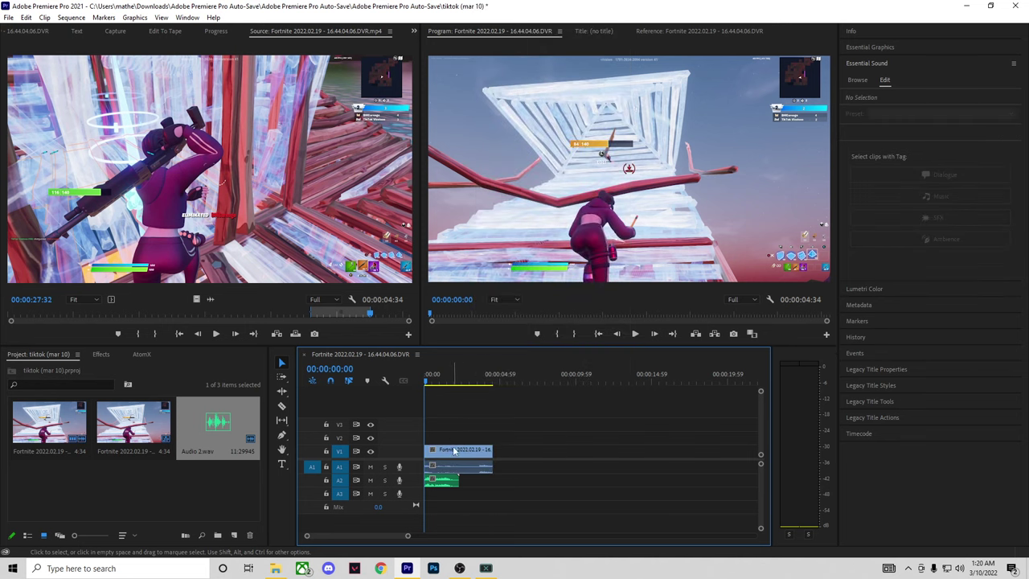
right_click(454, 451)
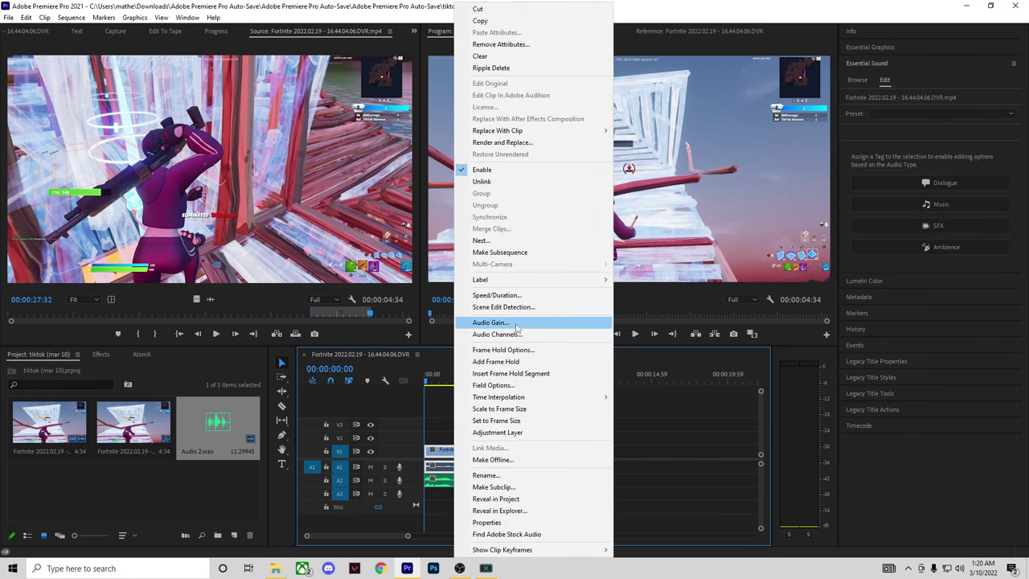
click(492, 323)
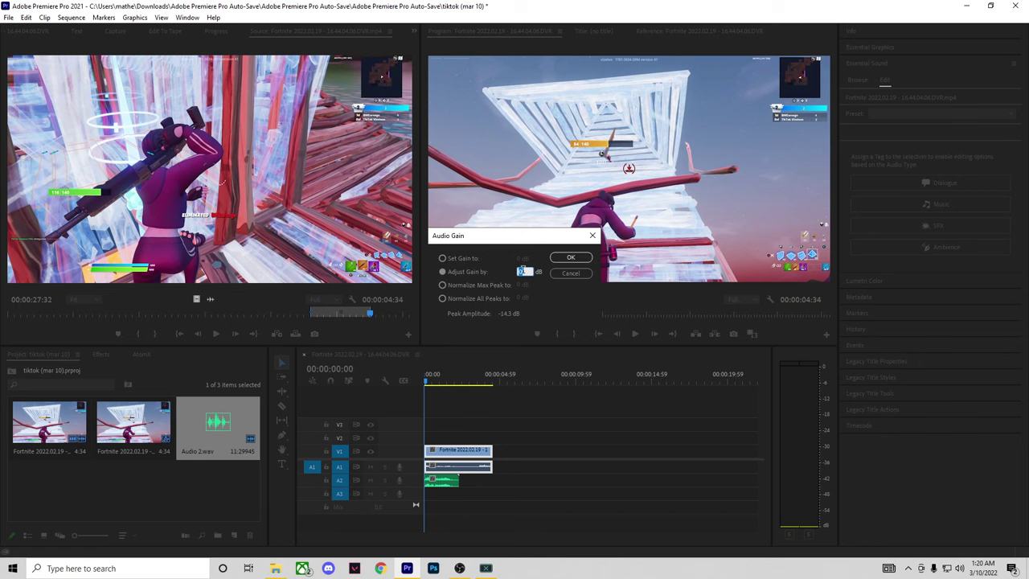
key(Return)
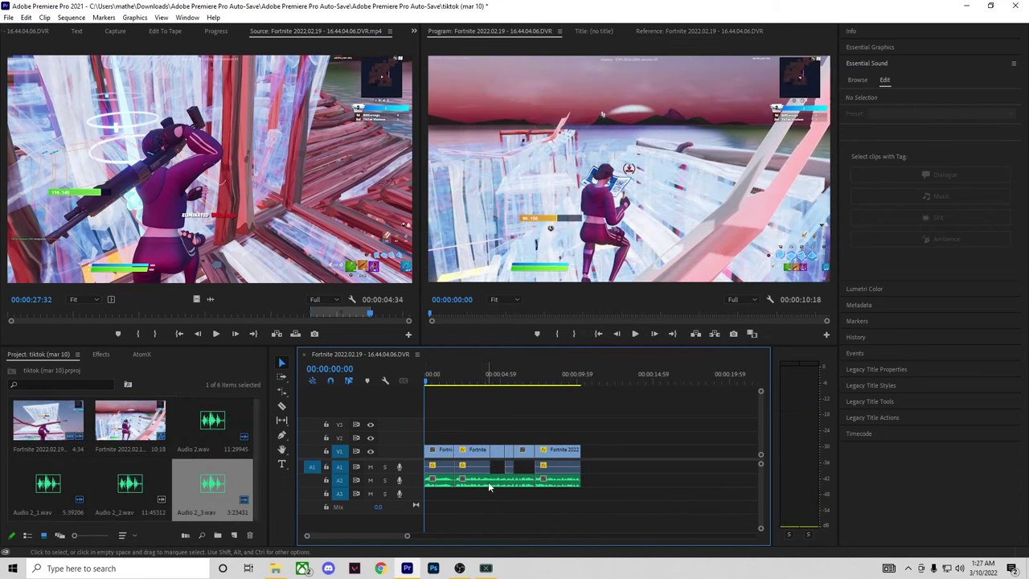
key(space)
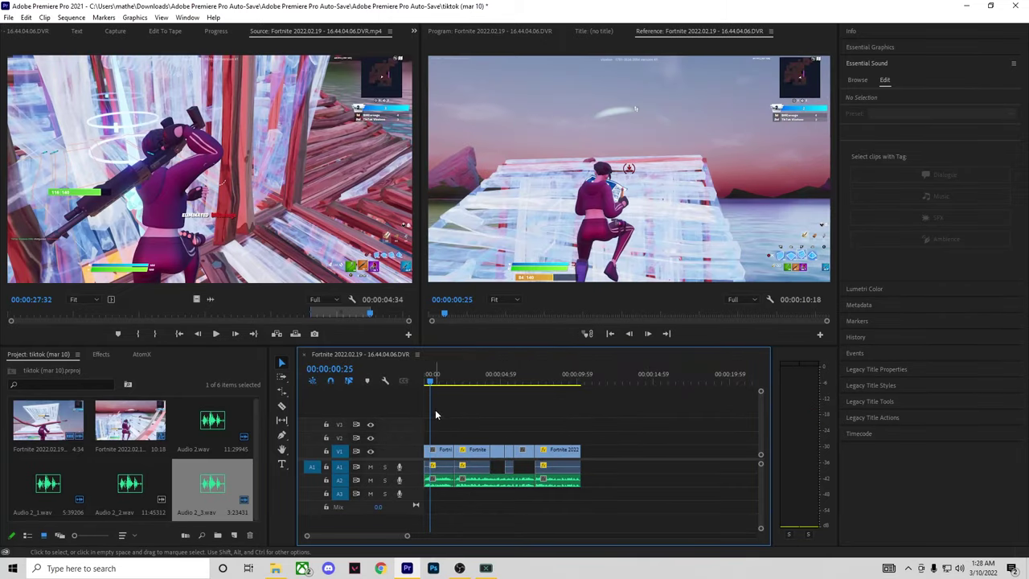
drag(432, 378, 602, 378)
drag(587, 511, 426, 474)
right_click(431, 485)
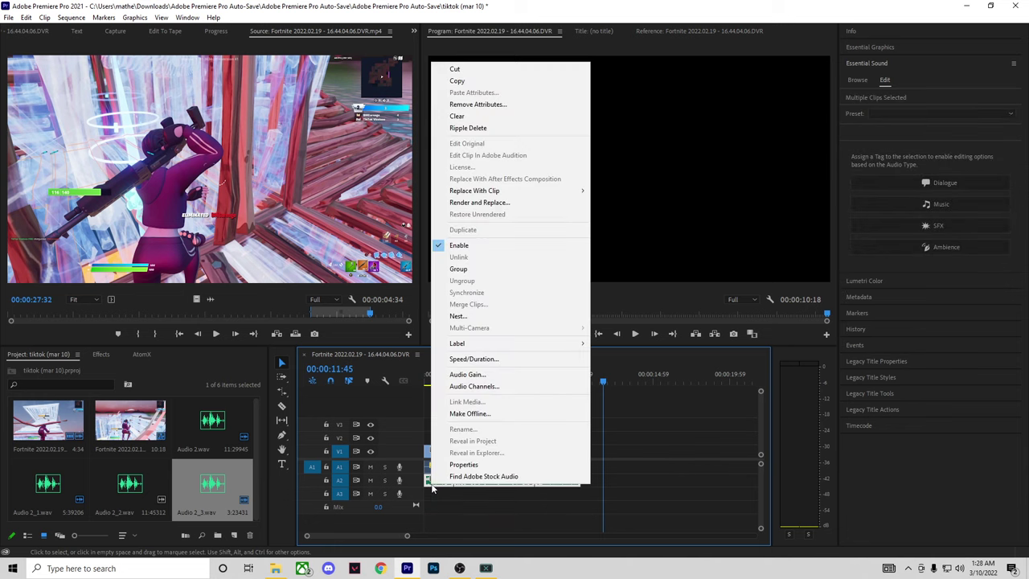
click(472, 375)
click(446, 299)
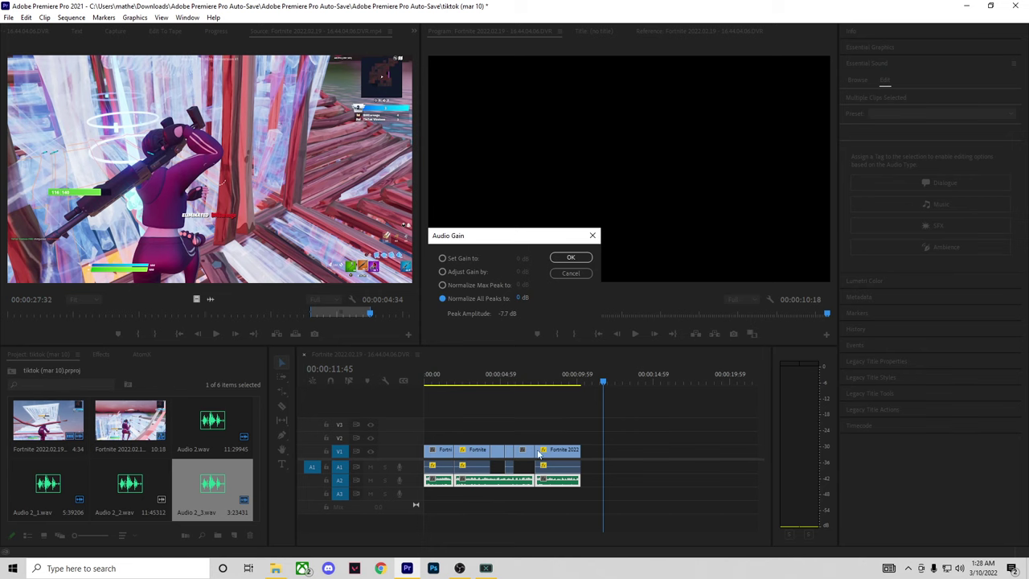
click(522, 298)
text(-5)
key(Return)
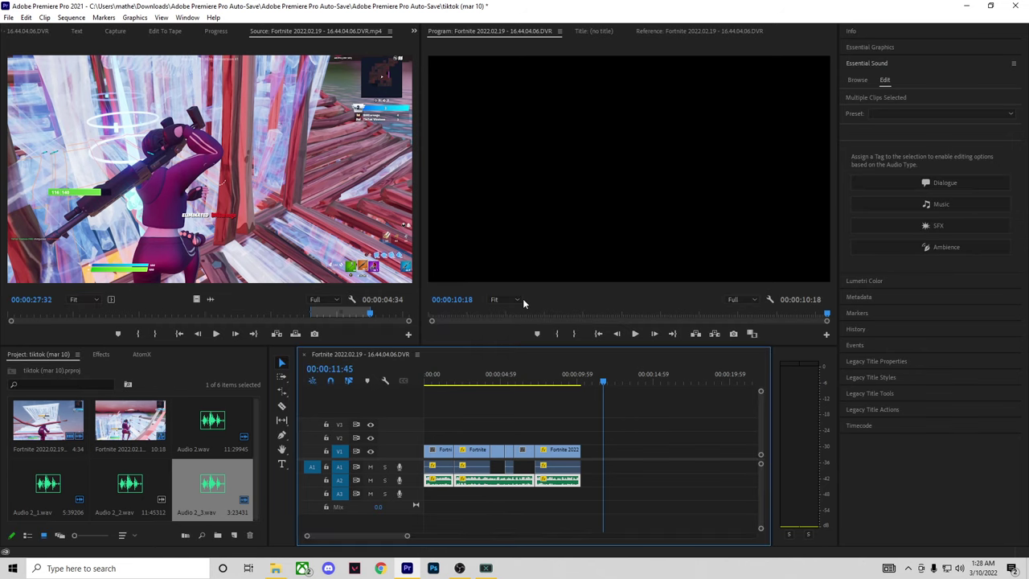
key(Home)
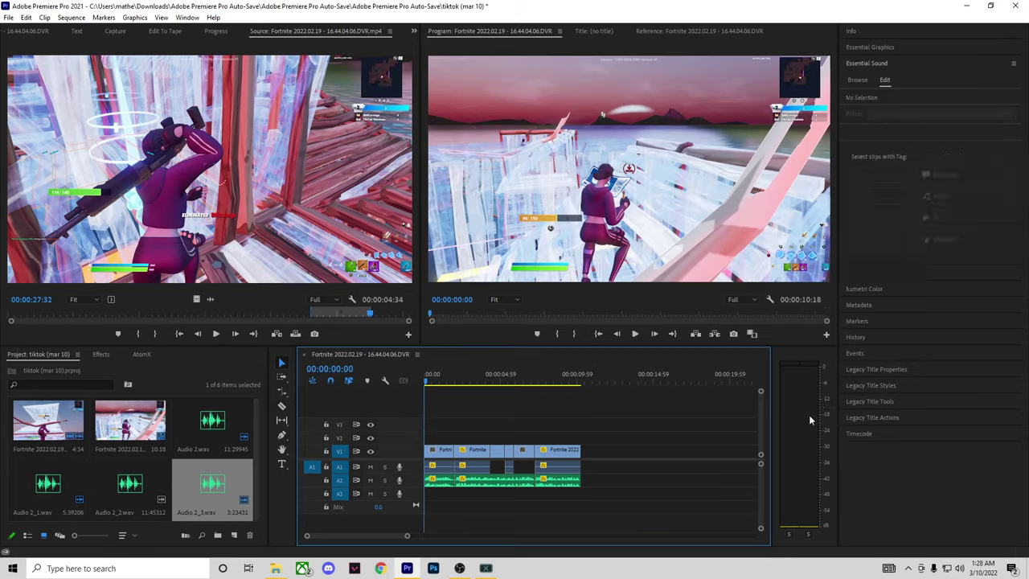
key(space)
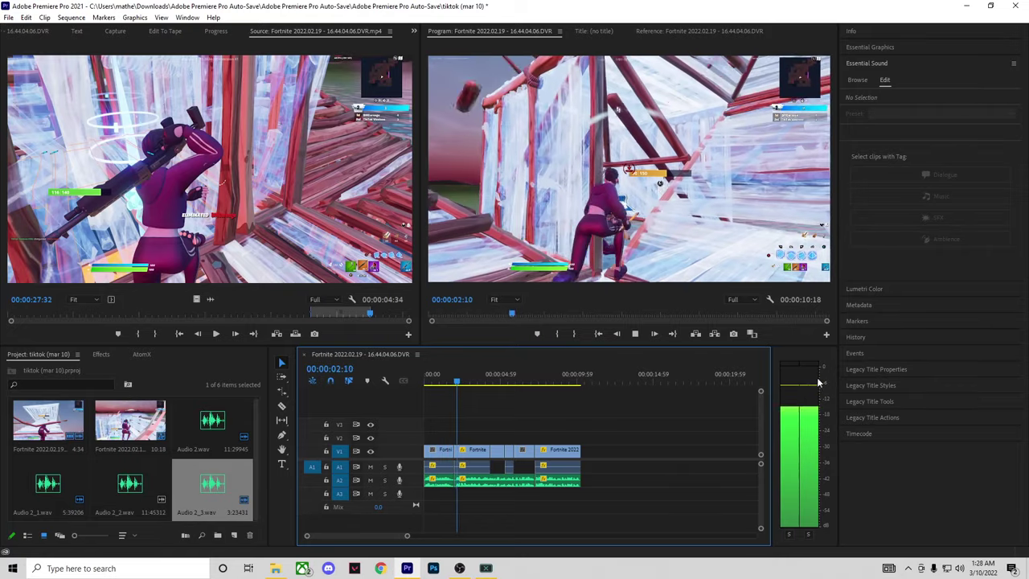
key(space)
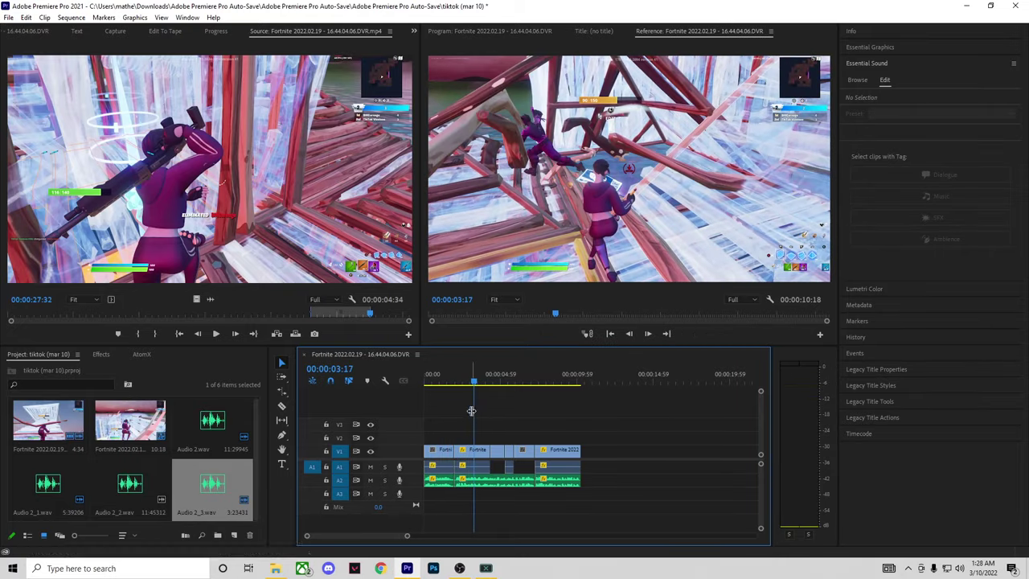
drag(471, 415, 489, 409)
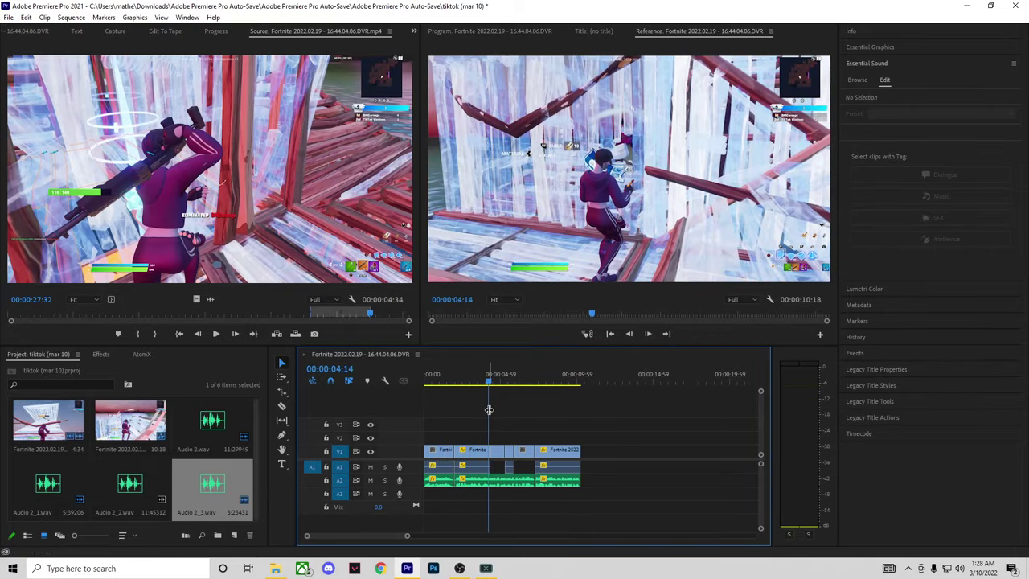
key(space)
click(420, 404)
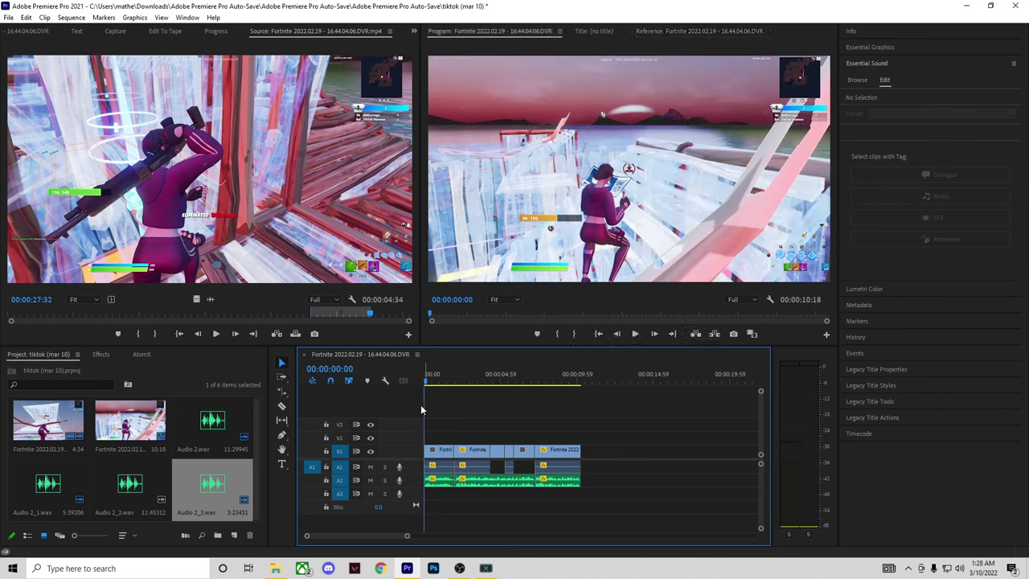
drag(423, 405, 566, 406)
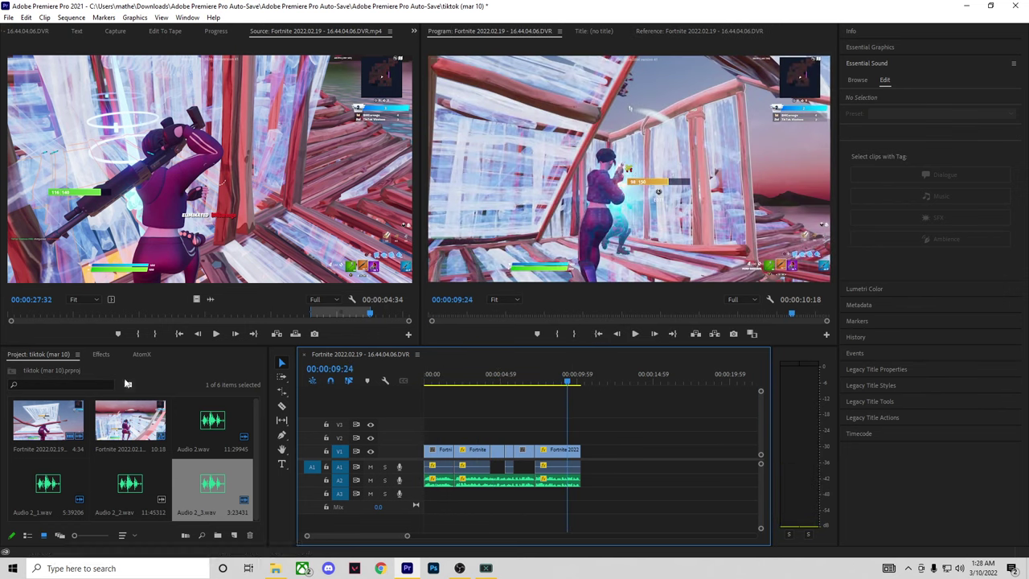
Drag Film Dissolve from Video Transitions > Dissolve onto the end of the last V1 clip.
click(105, 355)
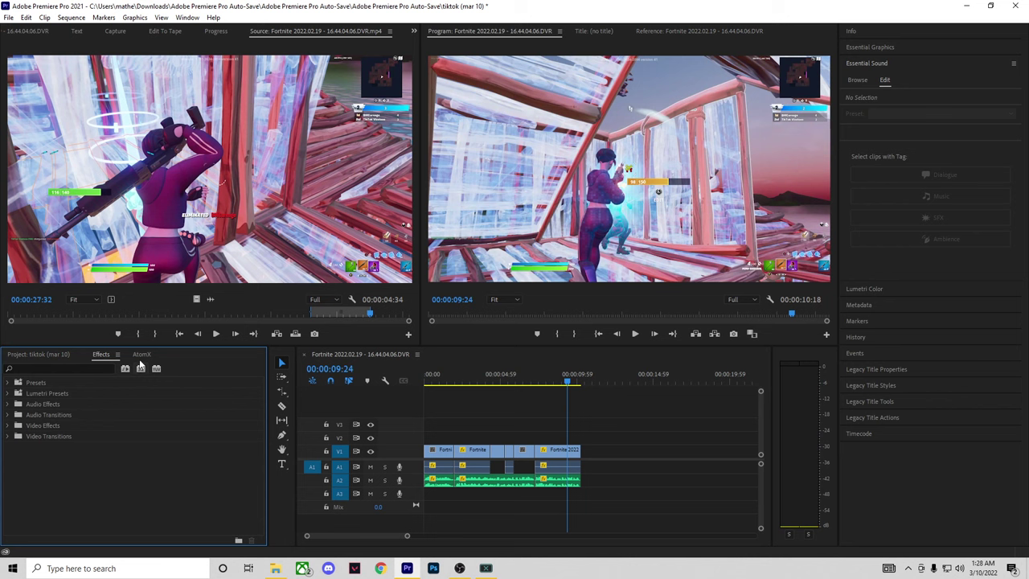
click(10, 436)
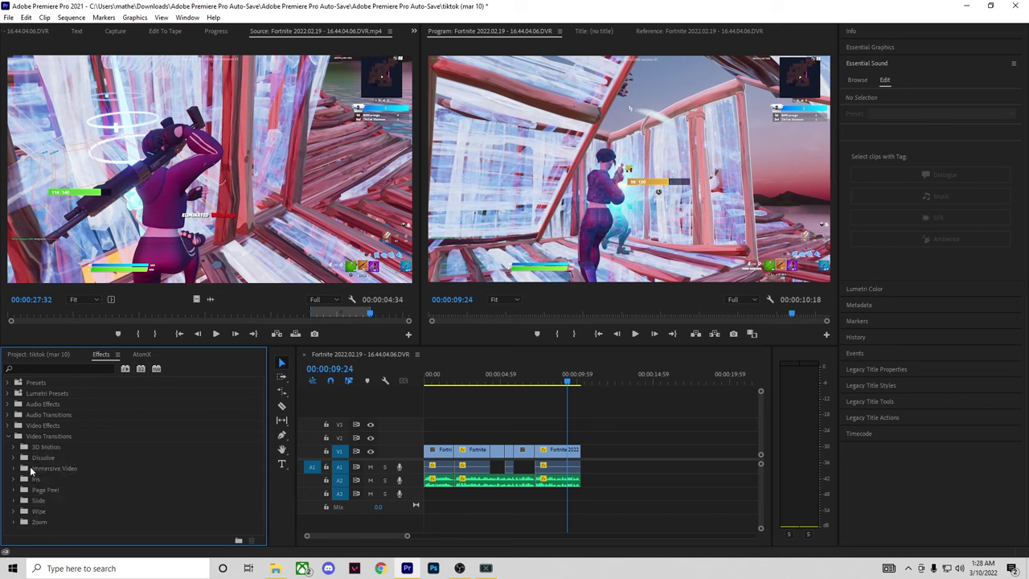
click(13, 458)
scroll(71, 460, down, 1)
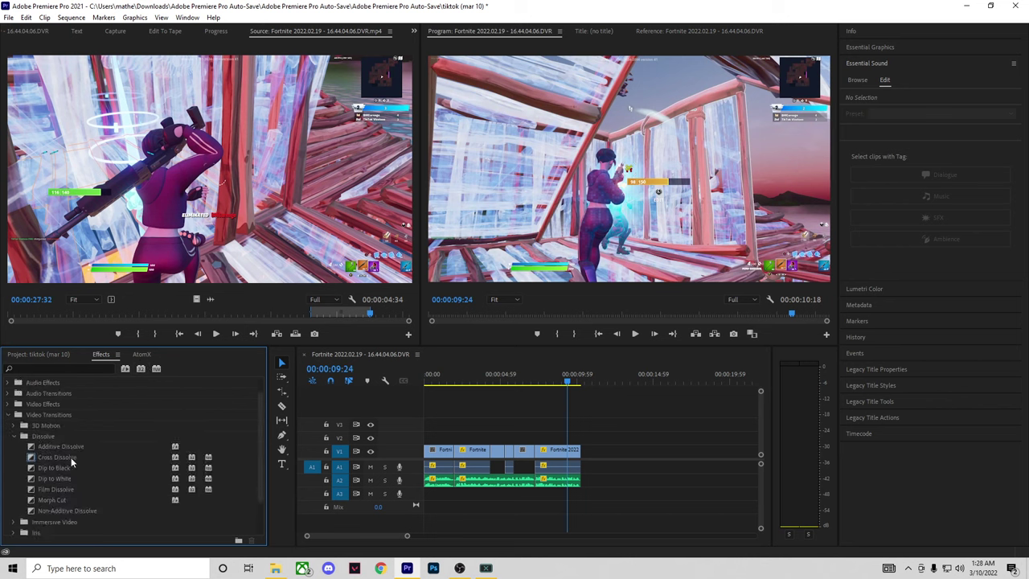
drag(53, 489, 587, 463)
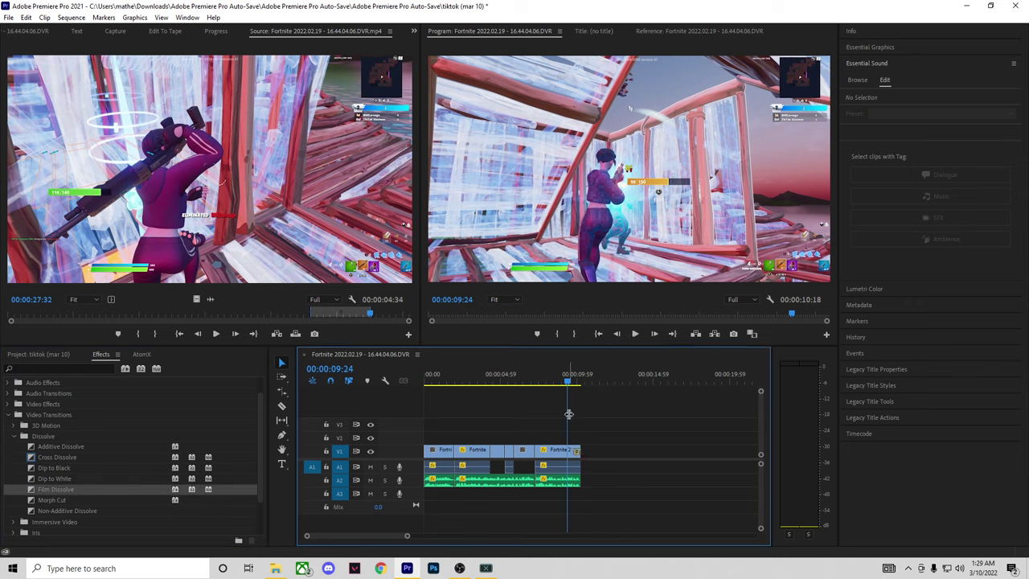
Scrub through the sequence from near its start to review the clips.
click(534, 417)
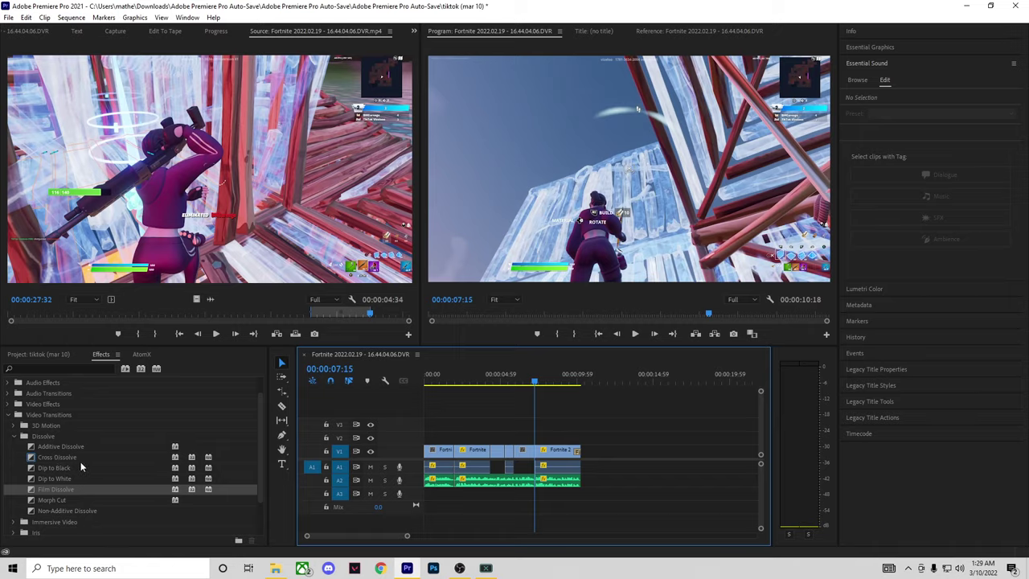
click(434, 376)
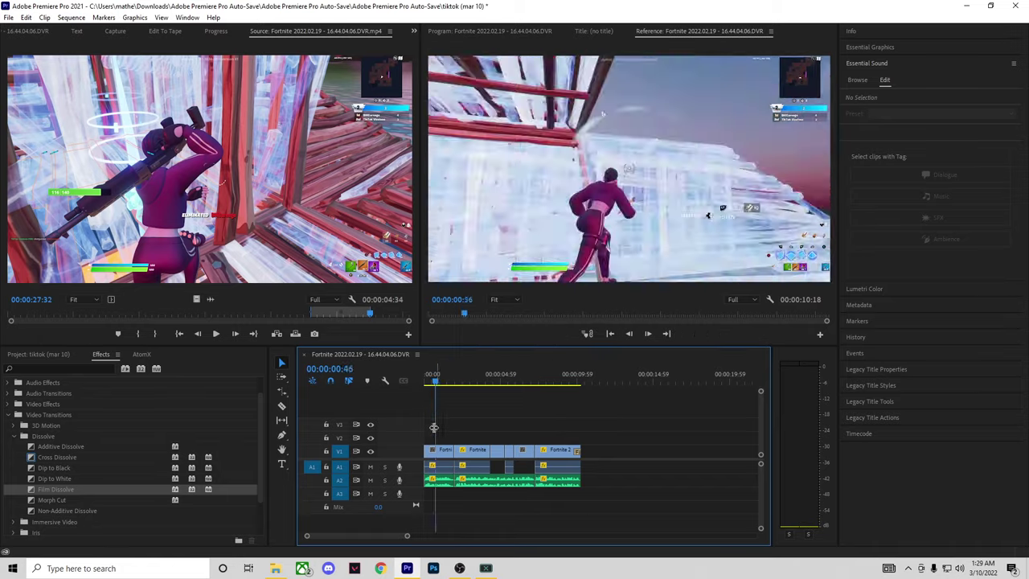
drag(434, 428, 530, 418)
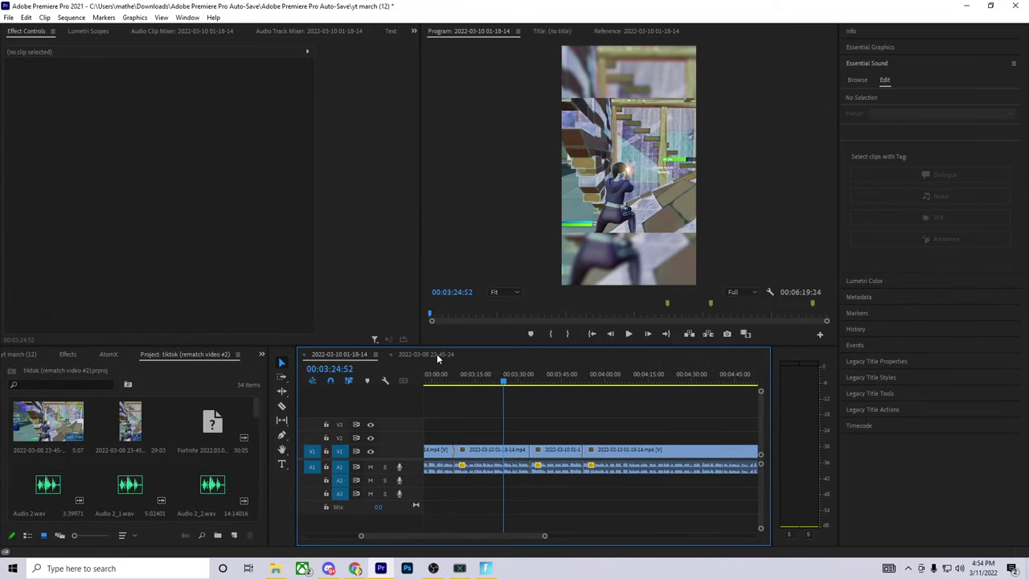
click(436, 355)
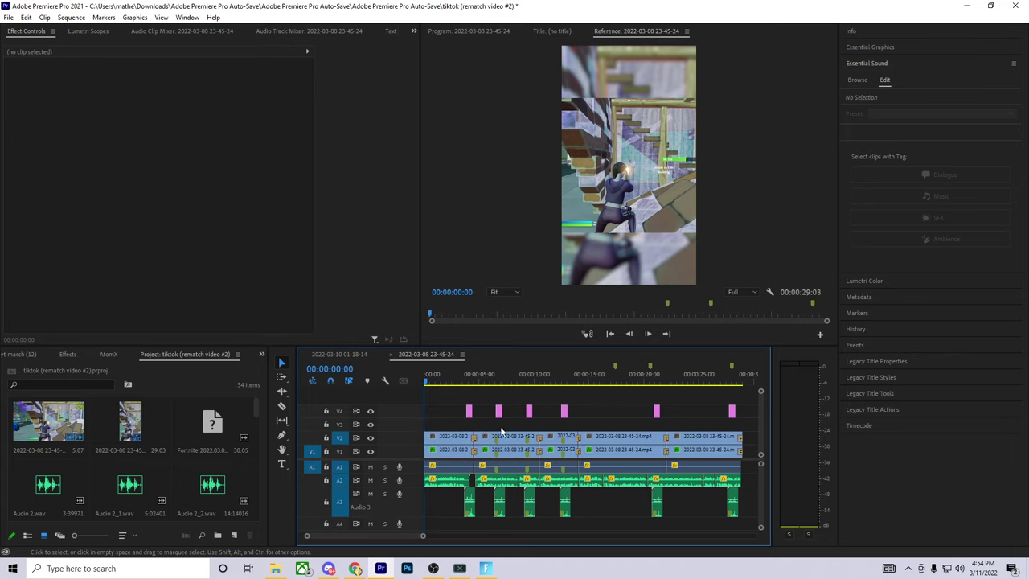
click(427, 405)
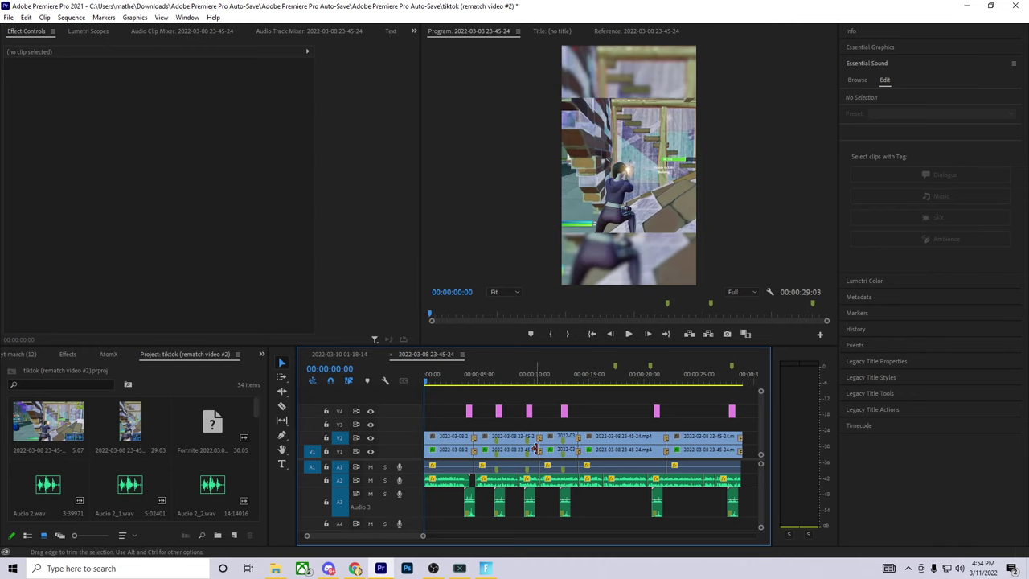
scroll(643, 440, down, 2)
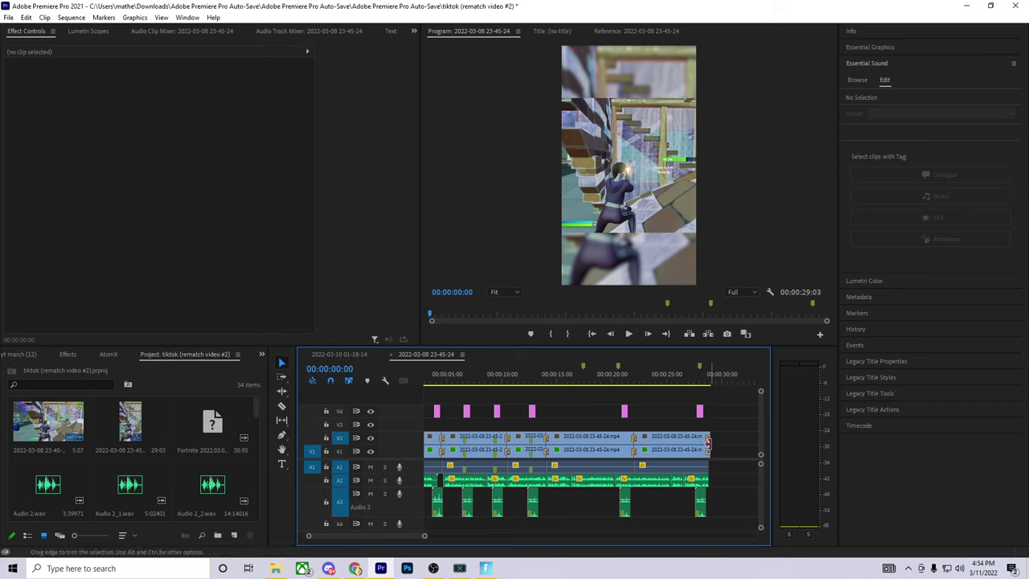
scroll(610, 434, up, 2)
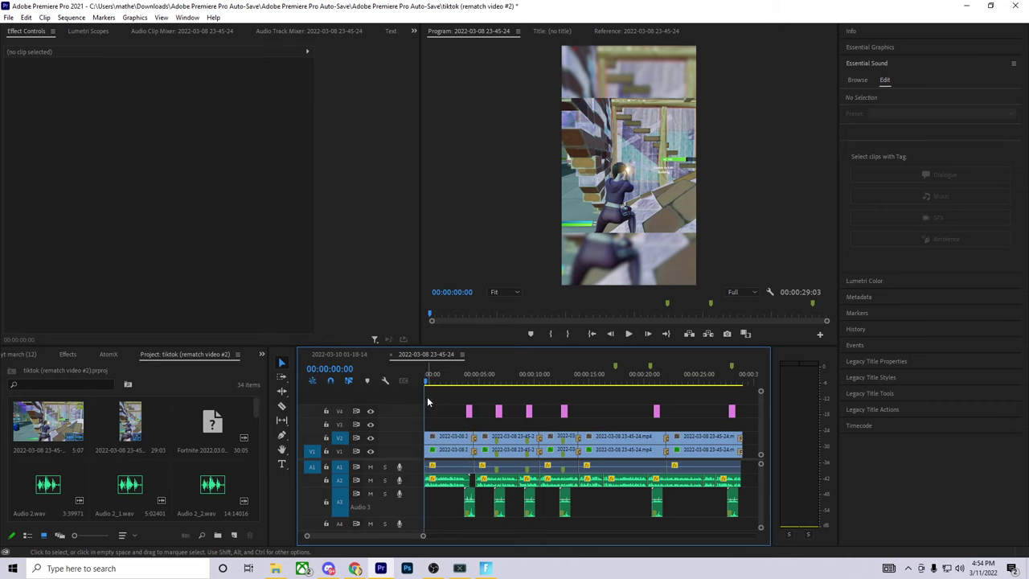
drag(431, 402, 471, 391)
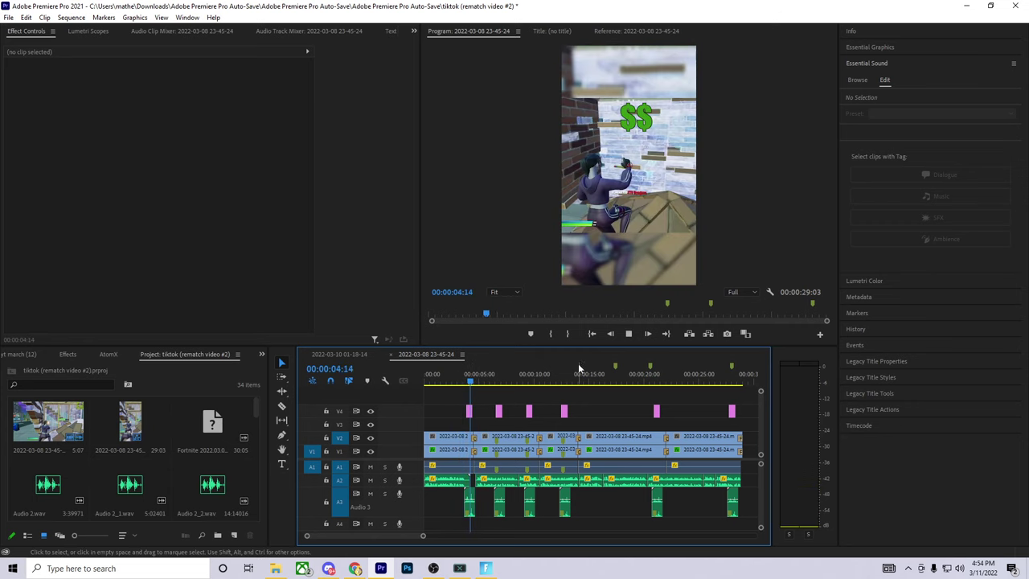
Play the vertical sequence, preview its last moments near 28 seconds, then replay the opening.
key(space)
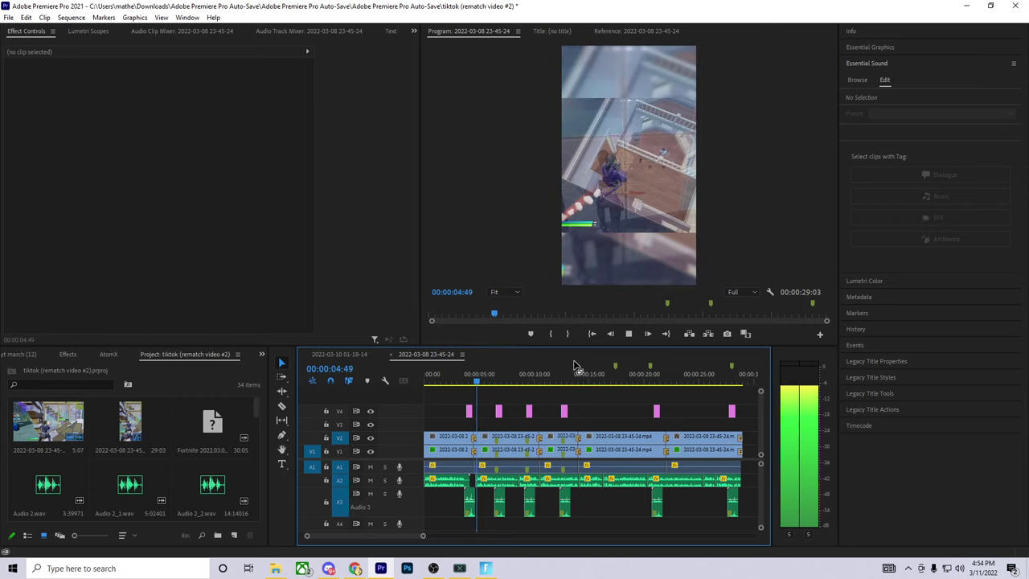
key(space)
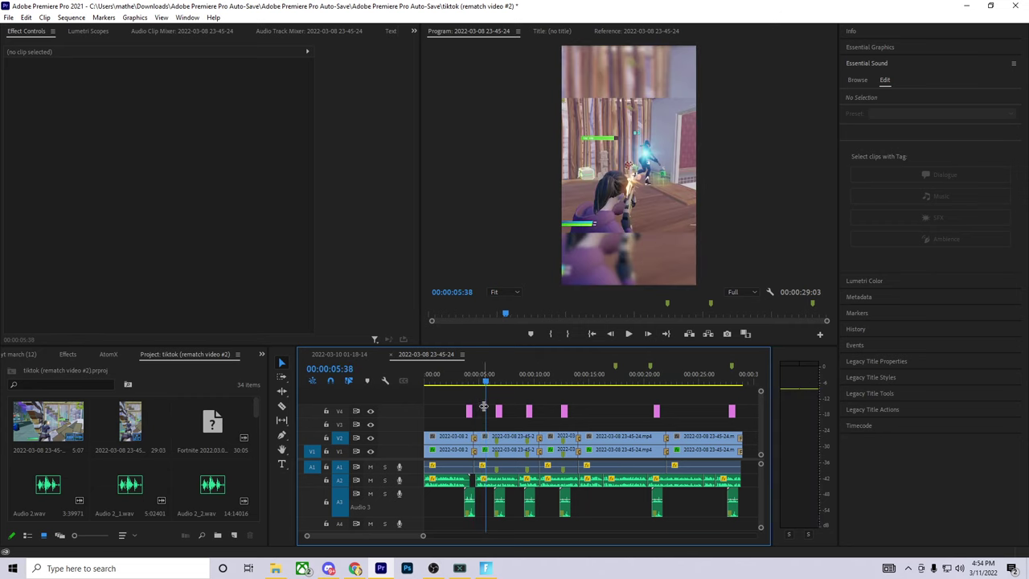
drag(486, 378, 733, 408)
key(space)
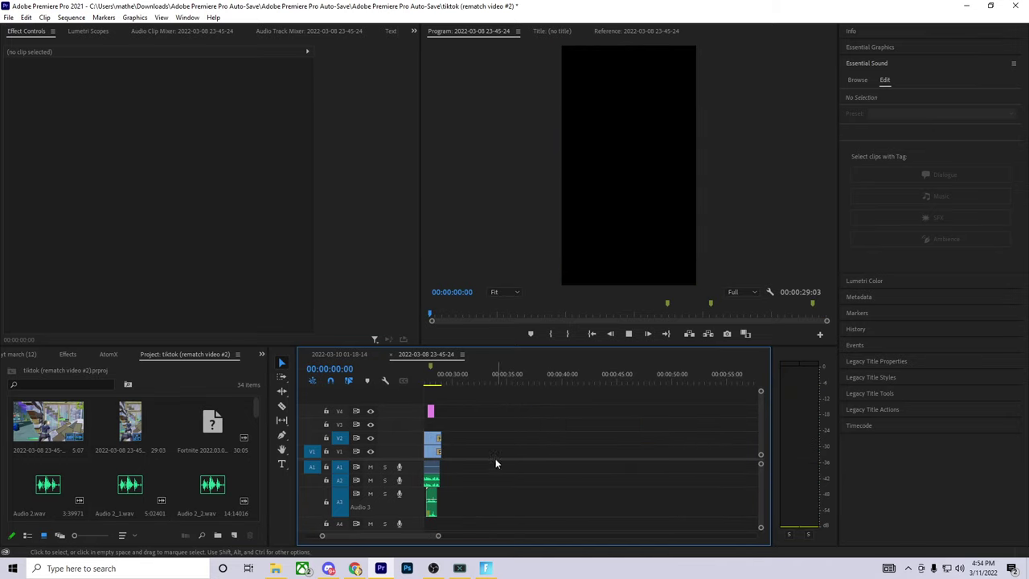
key(space)
drag(431, 400, 478, 396)
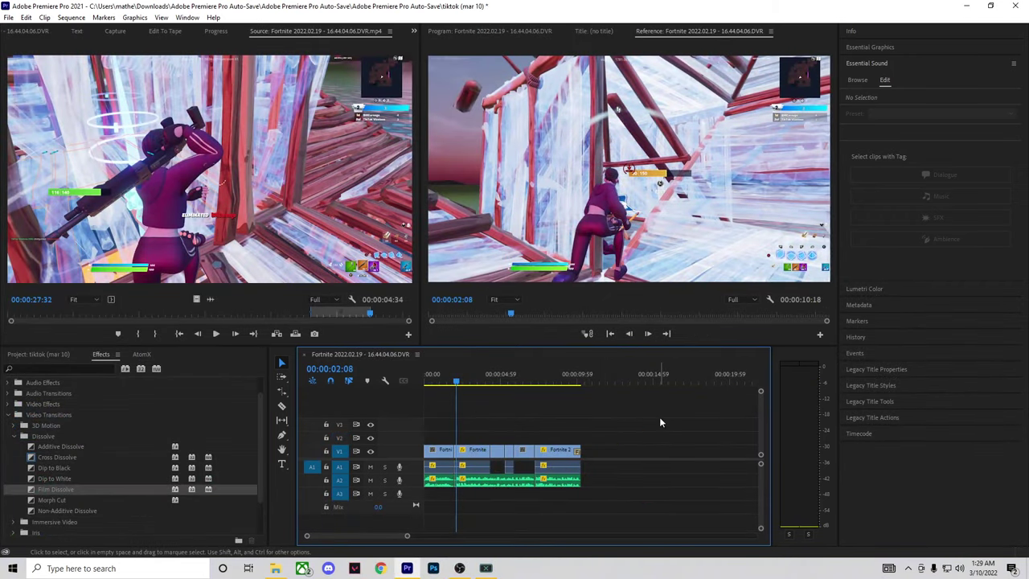
Select all clips in the sequence and unlink their audio from the video.
drag(659, 417, 438, 458)
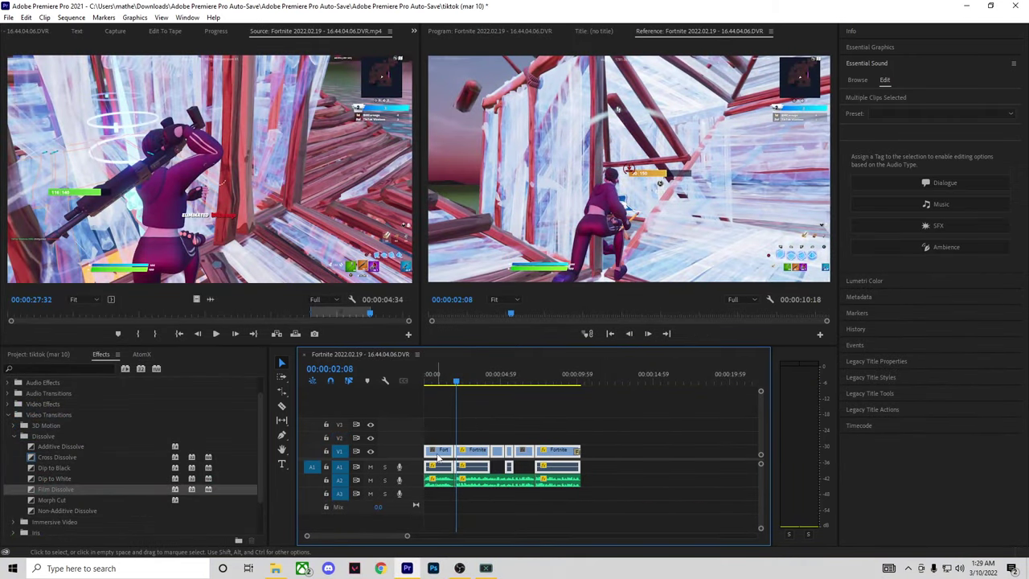
right_click(437, 457)
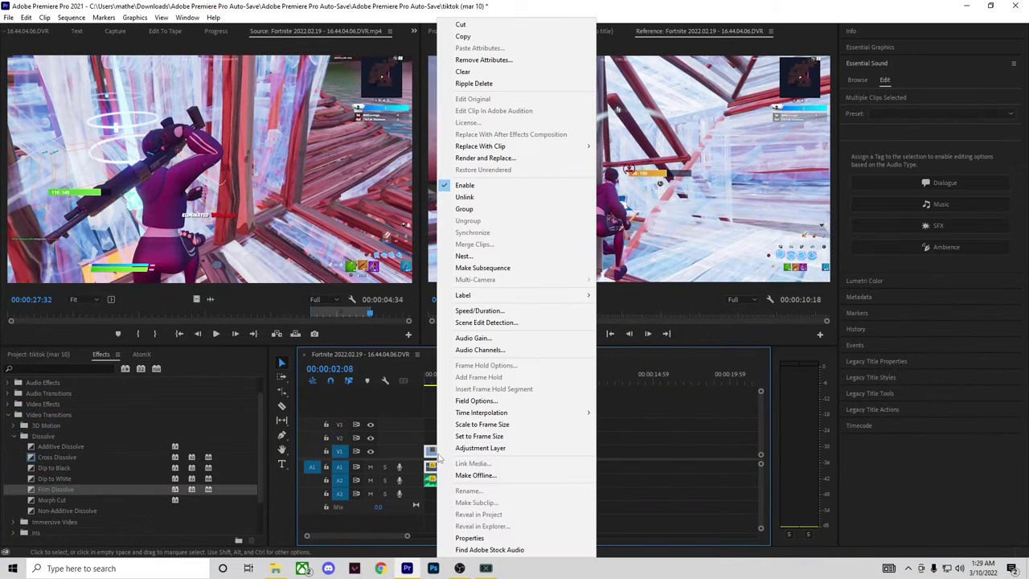
click(479, 204)
Delete the audio clips on A1 and select all the video clips on V1.
drag(617, 431, 437, 450)
drag(614, 466, 456, 466)
key(Delete)
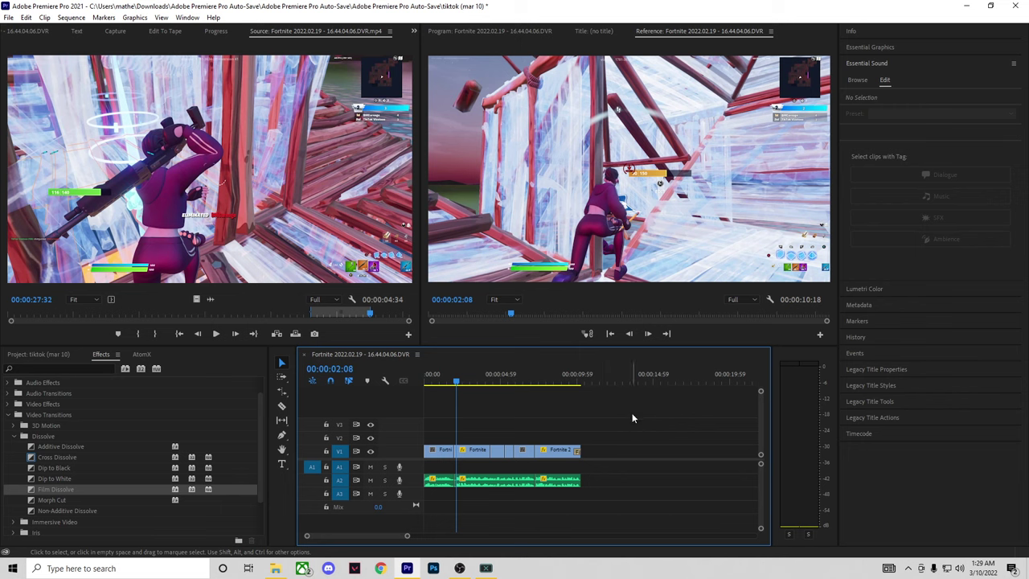
drag(628, 415, 430, 455)
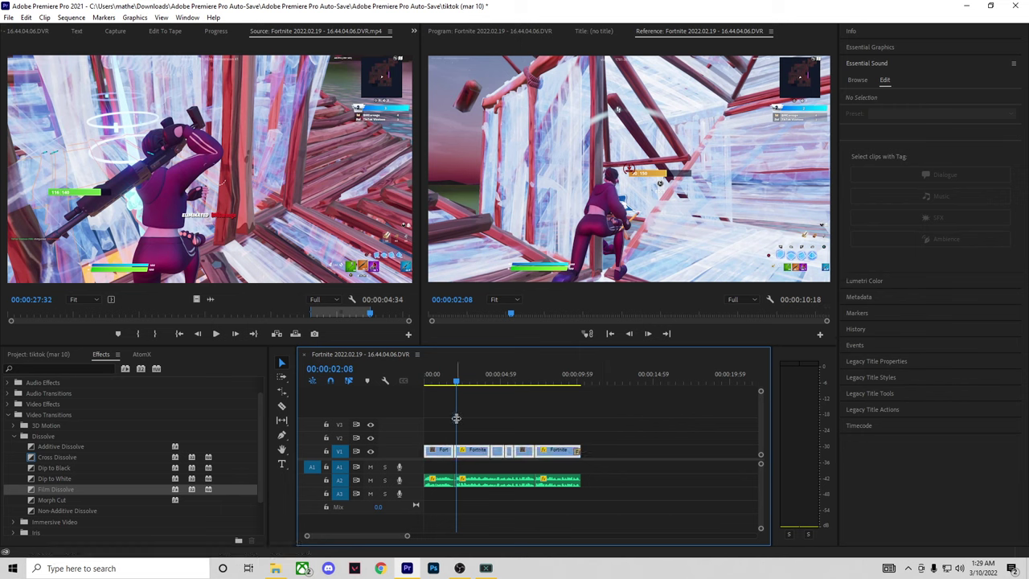
Paste copies of the V1 clips past their end, drag them onto V2 above the originals, and reselect V1.
drag(456, 418, 588, 418)
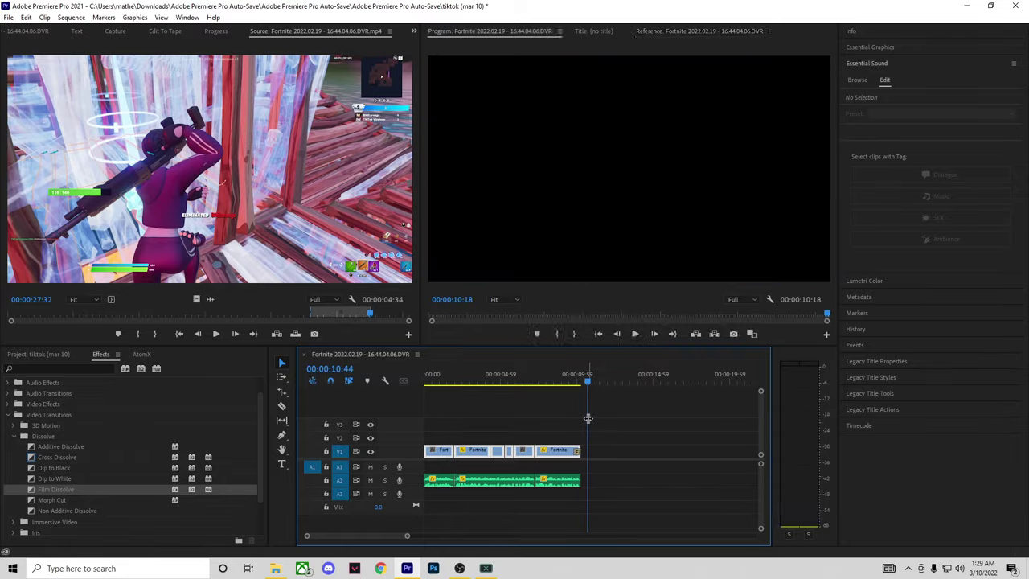
key(ctrl+v)
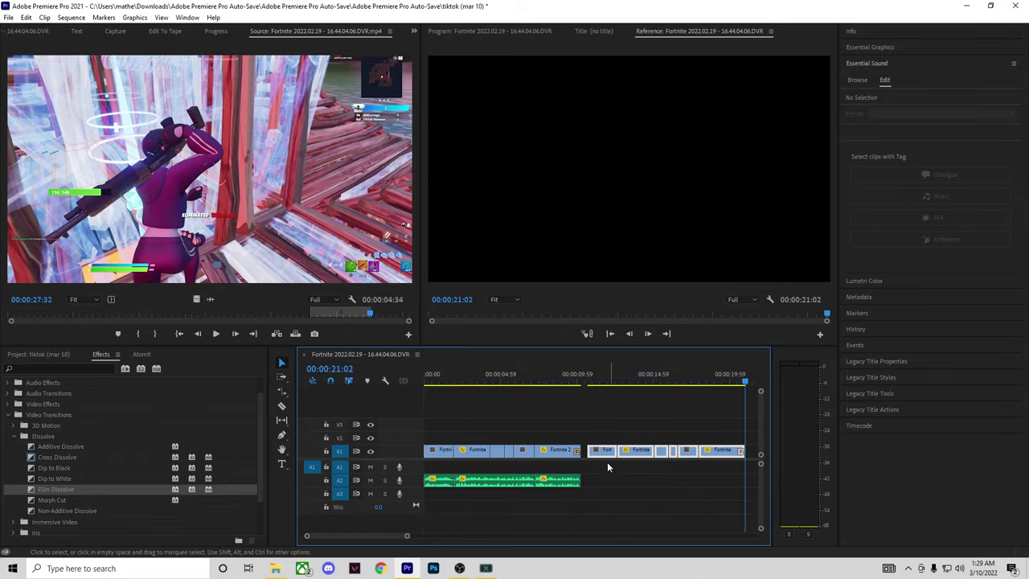
drag(601, 454, 439, 440)
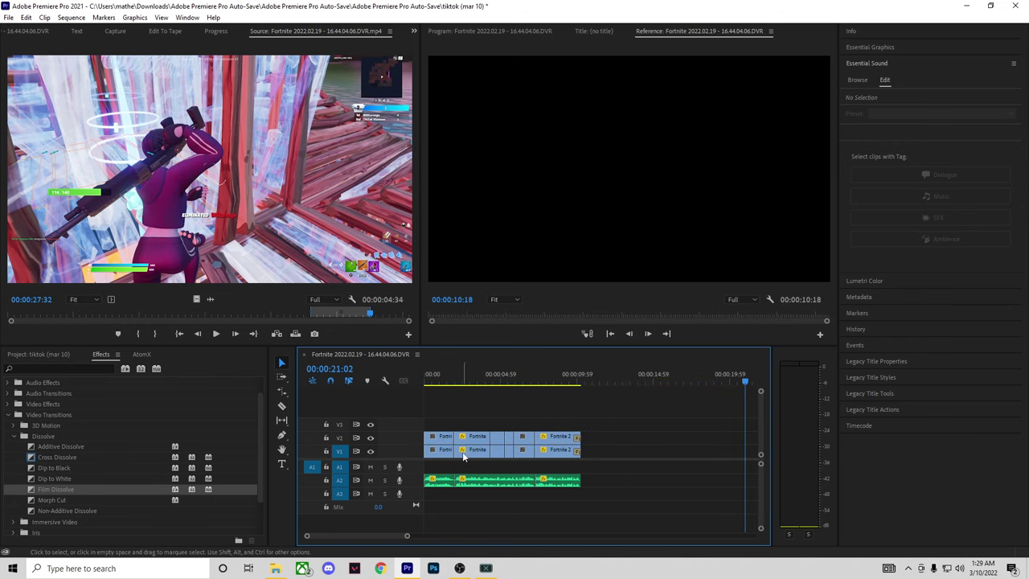
drag(603, 459, 308, 467)
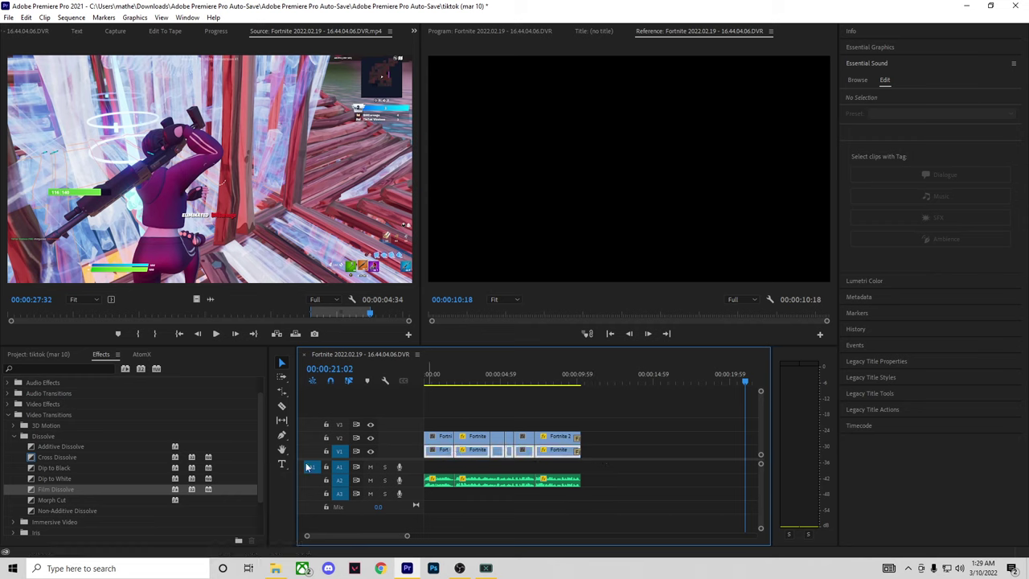
Drag Gaussian Blur from Video Effects > Blur & Sharpen onto the first V1 clip and select it.
click(14, 439)
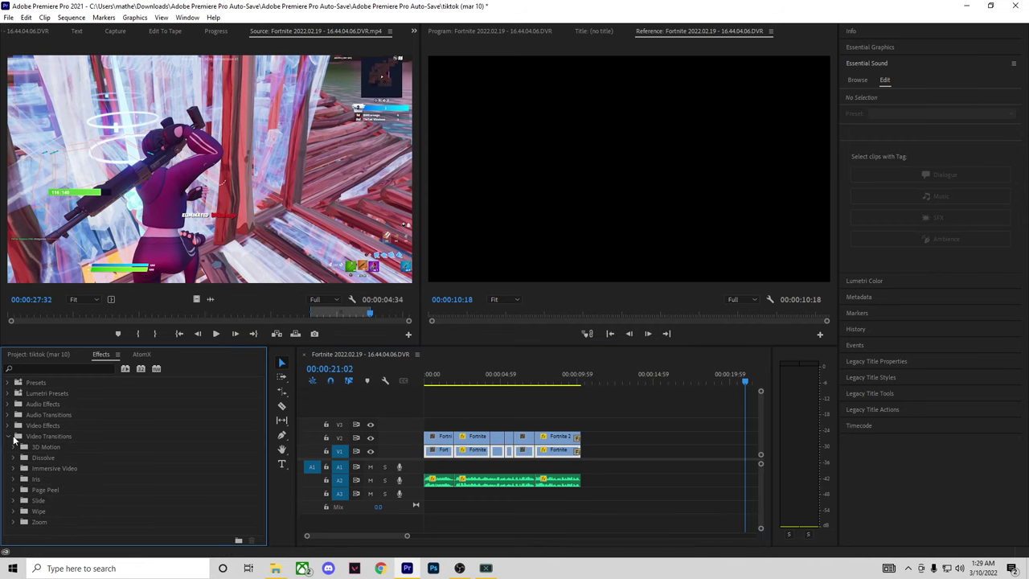
click(12, 437)
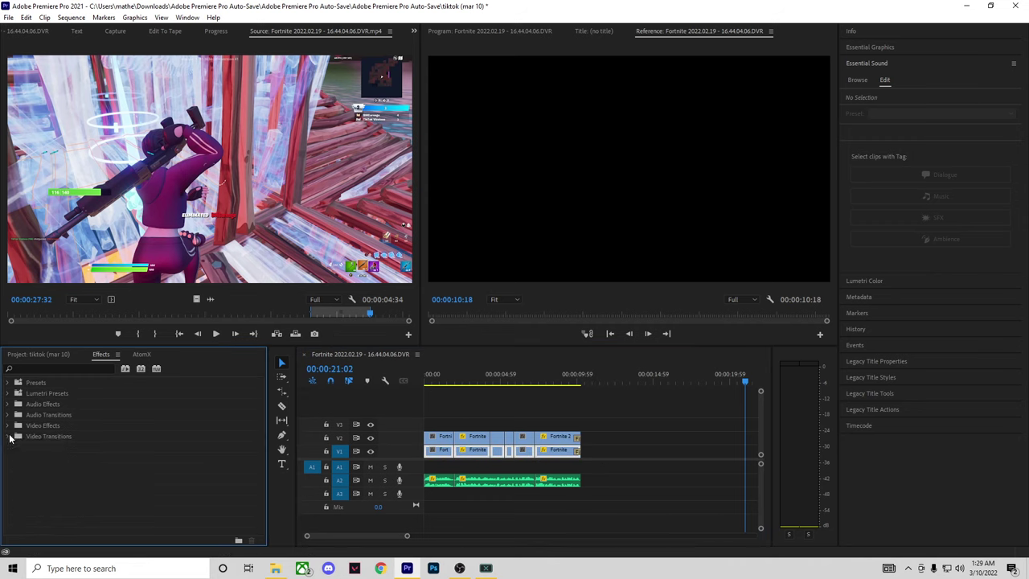
click(8, 426)
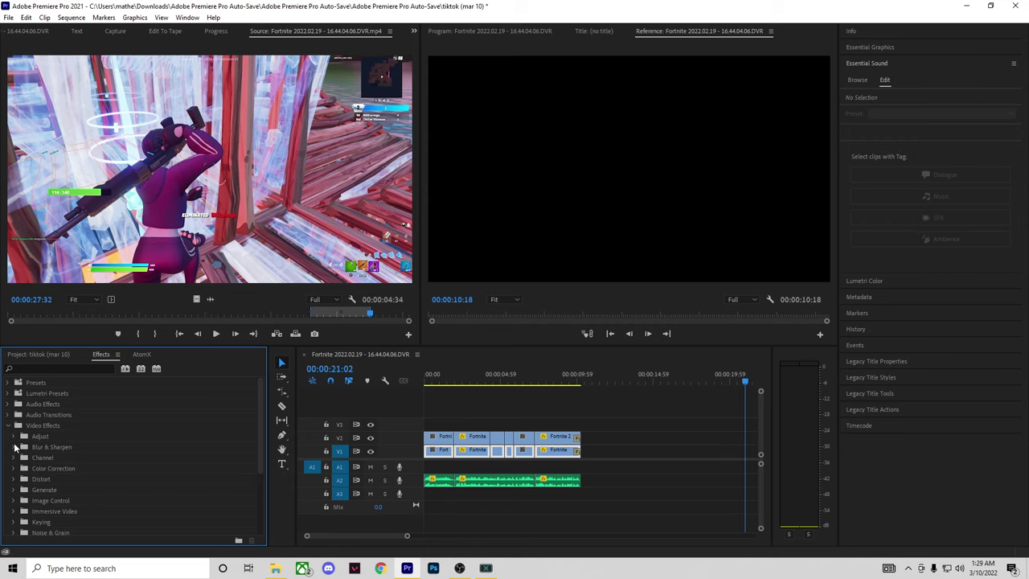
click(14, 447)
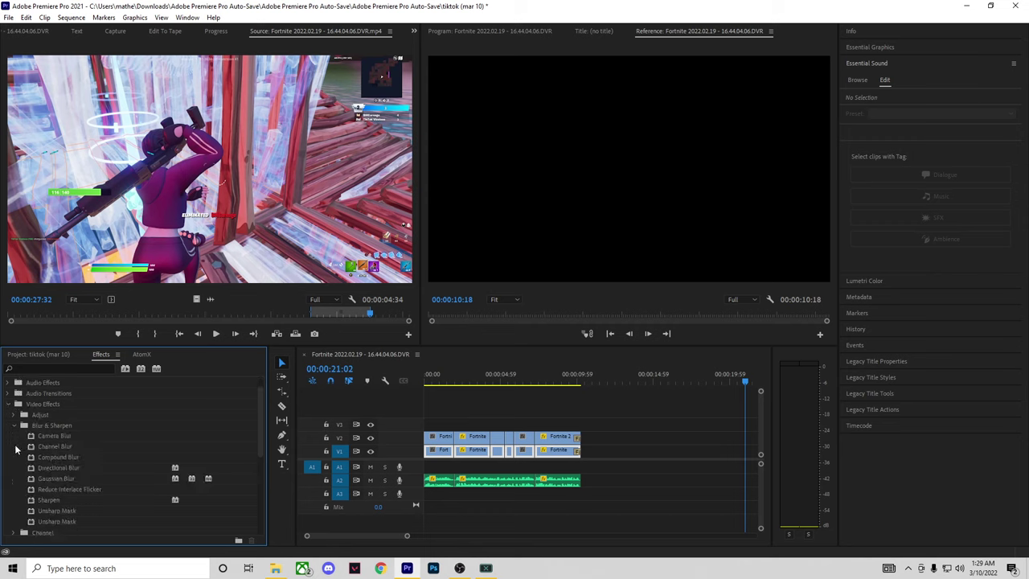
click(72, 478)
drag(66, 478, 450, 458)
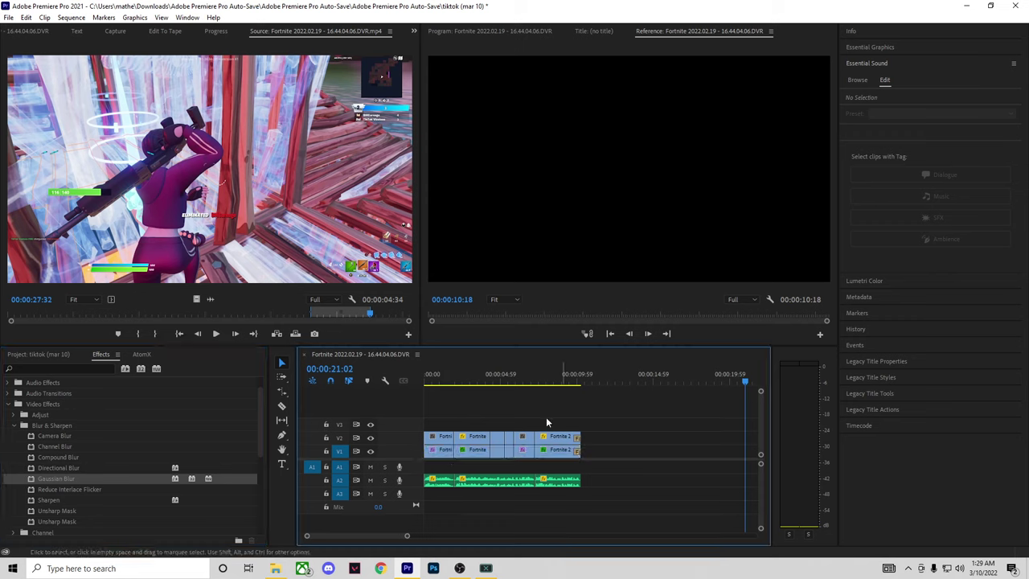
click(446, 455)
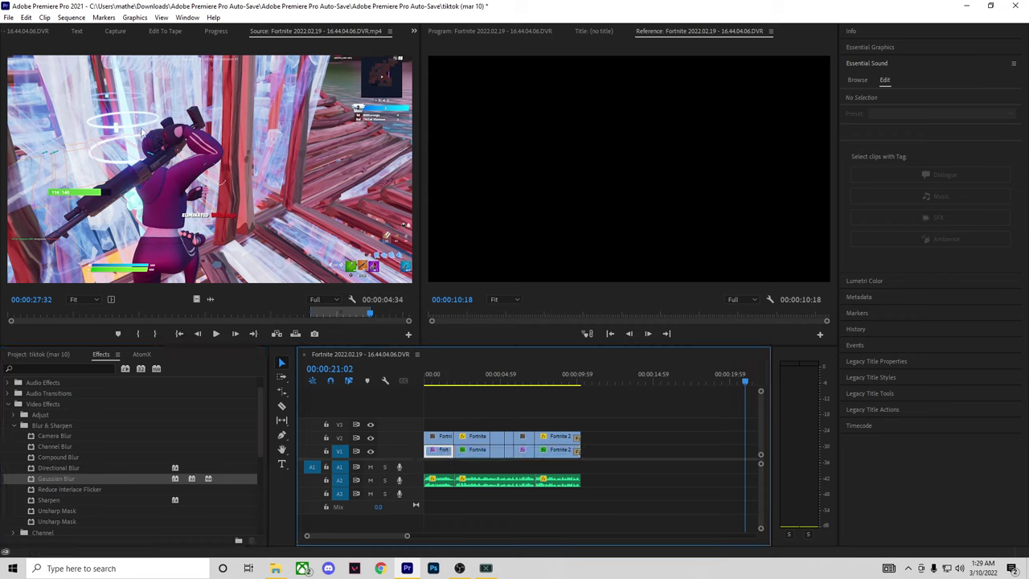
scroll(61, 28, up, 9)
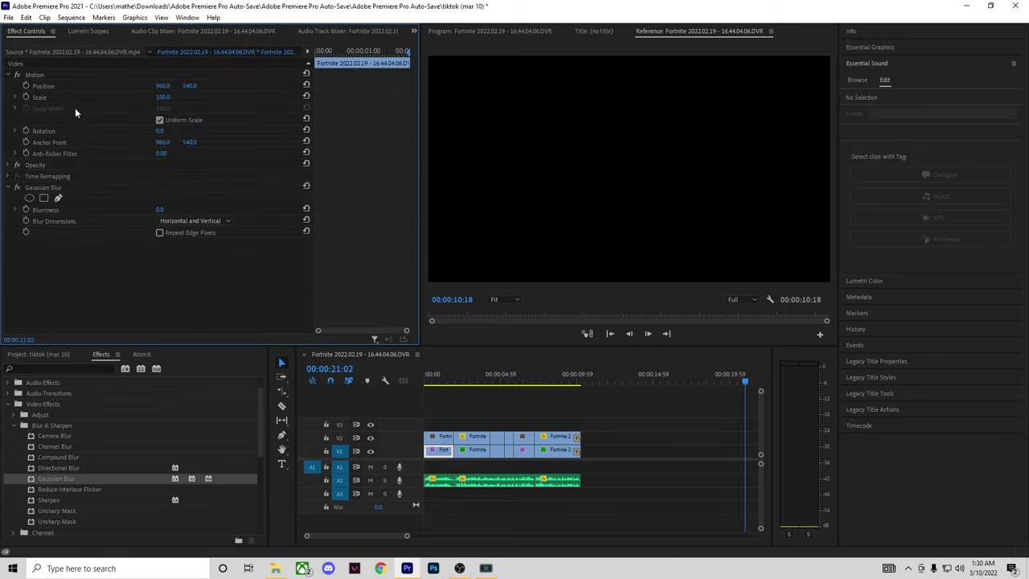
Set the background clip's Scale to 180 and Gaussian Blur Blurriness to 25.
text(180)
key(Return)
click(170, 207)
key(Return)
Copy the Gaussian Blur effect and select the other V1 clips.
click(54, 188)
right_click(57, 192)
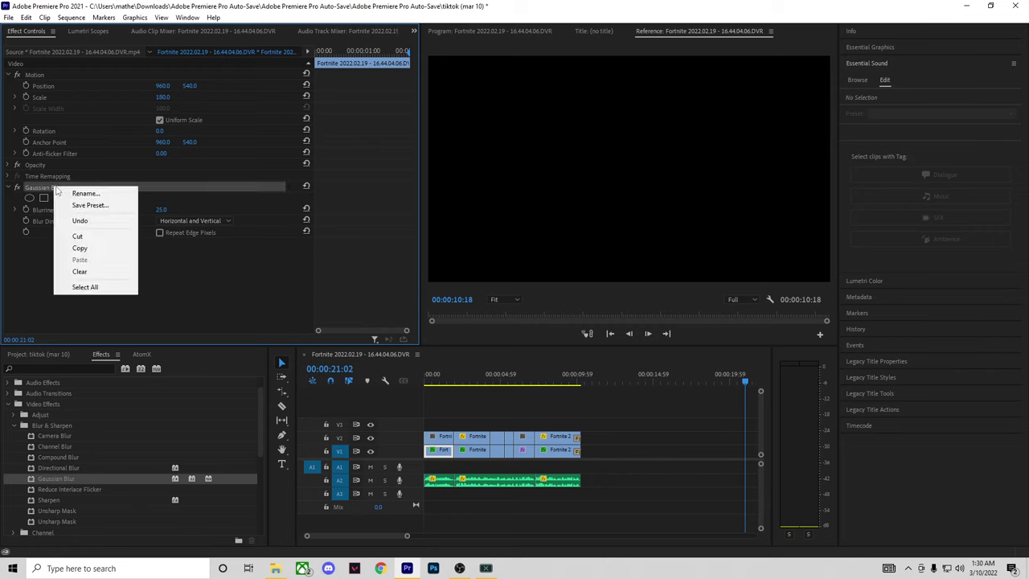
click(74, 249)
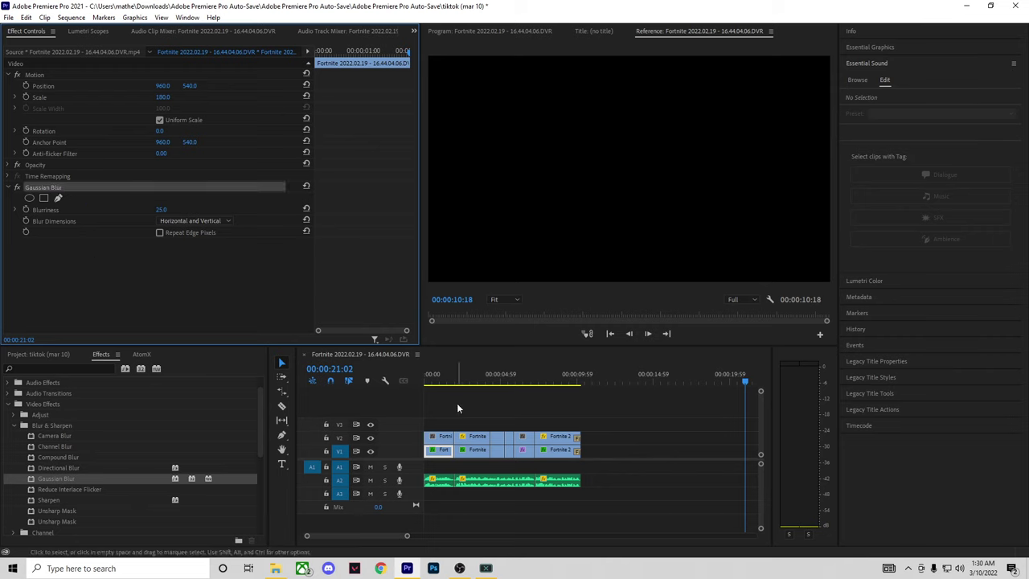
drag(609, 459, 488, 454)
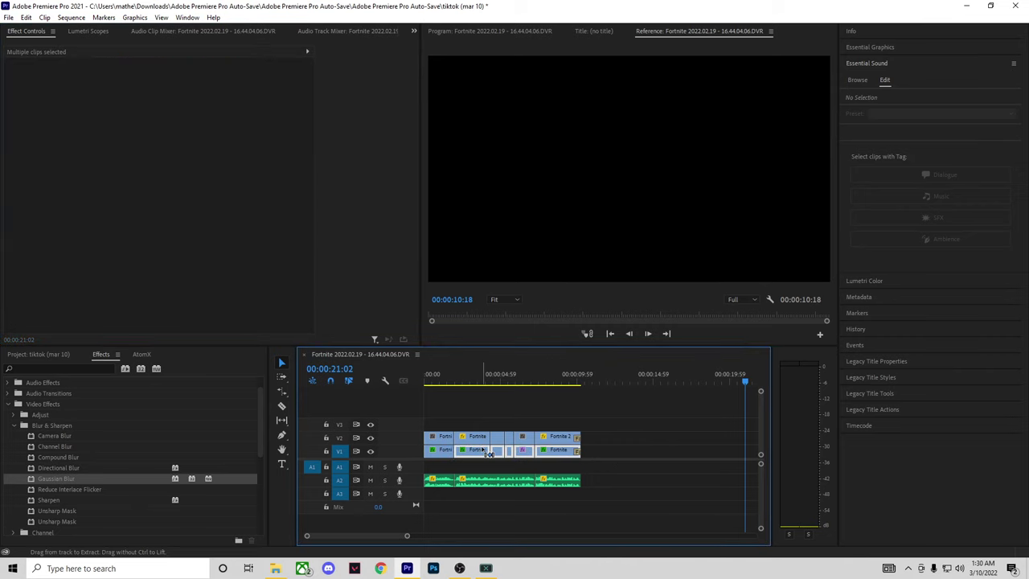
Copy the first clip's Motion settings, select the remaining V1 clips, and return the playhead to the start.
click(447, 451)
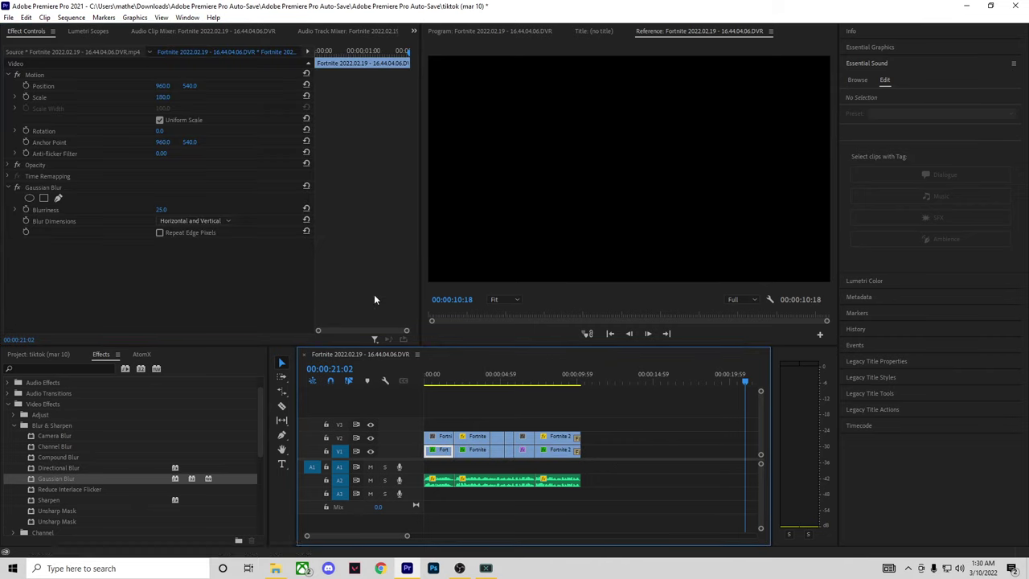
click(42, 77)
right_click(42, 77)
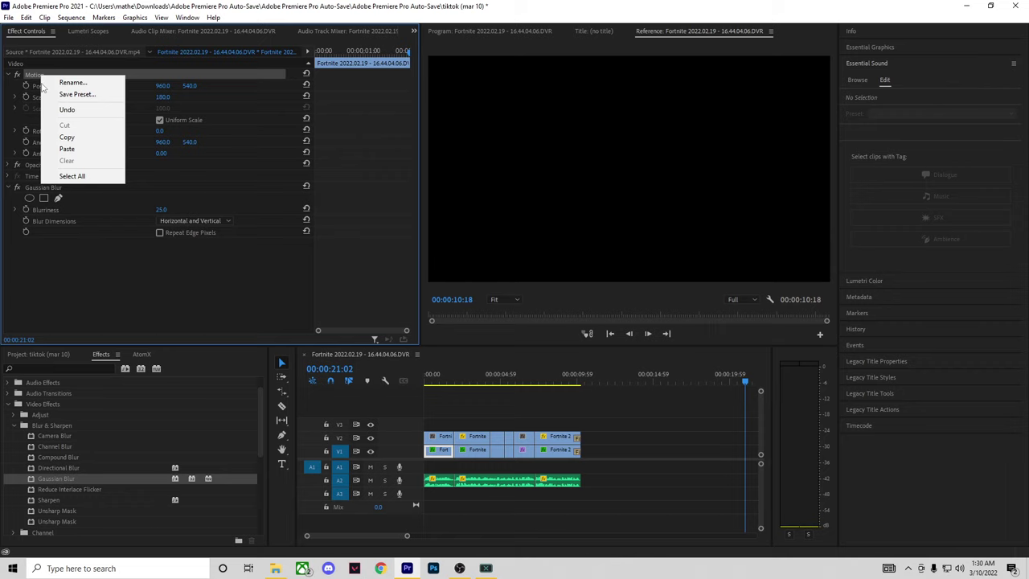
click(57, 136)
drag(604, 454, 478, 455)
drag(434, 377, 410, 381)
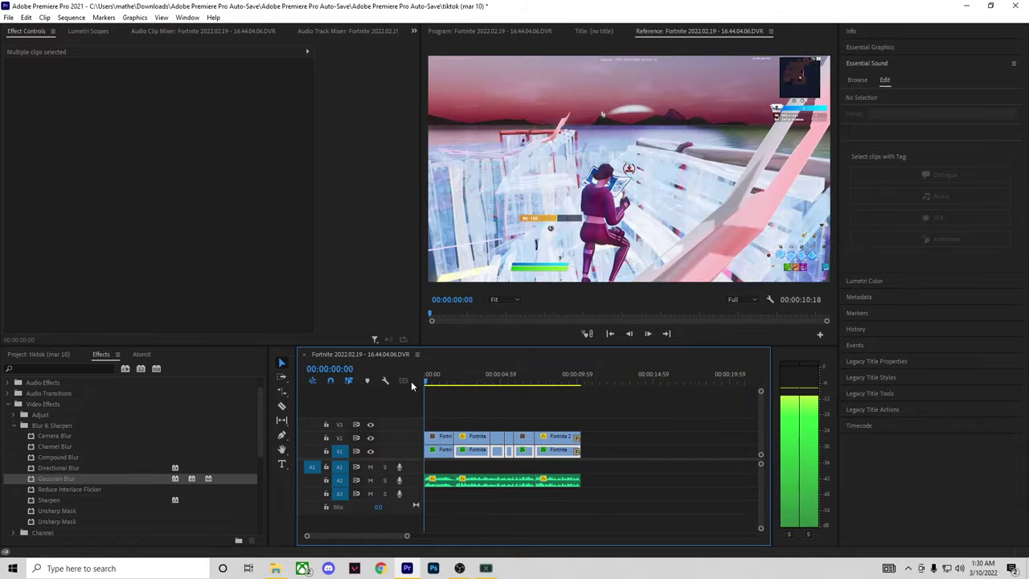
Change the sequence frame size to 1080 x 1920 in Sequence Settings and accept deleting previews.
click(72, 17)
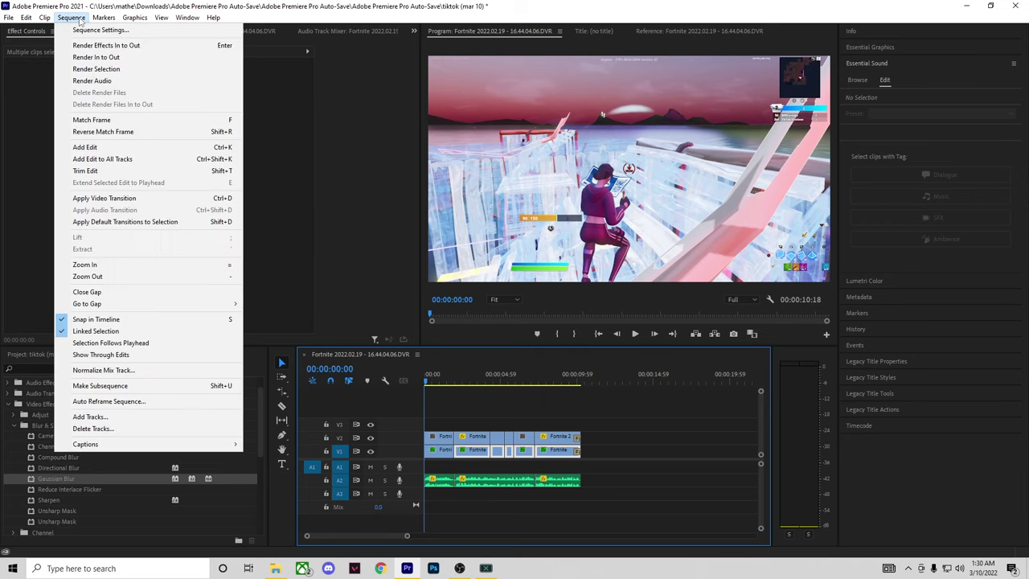
click(101, 31)
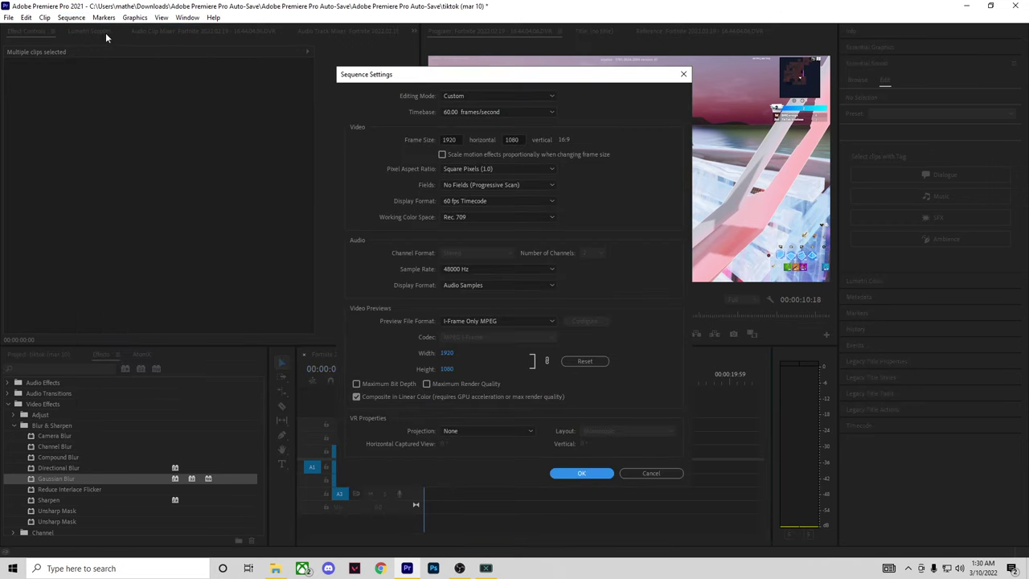
click(452, 140)
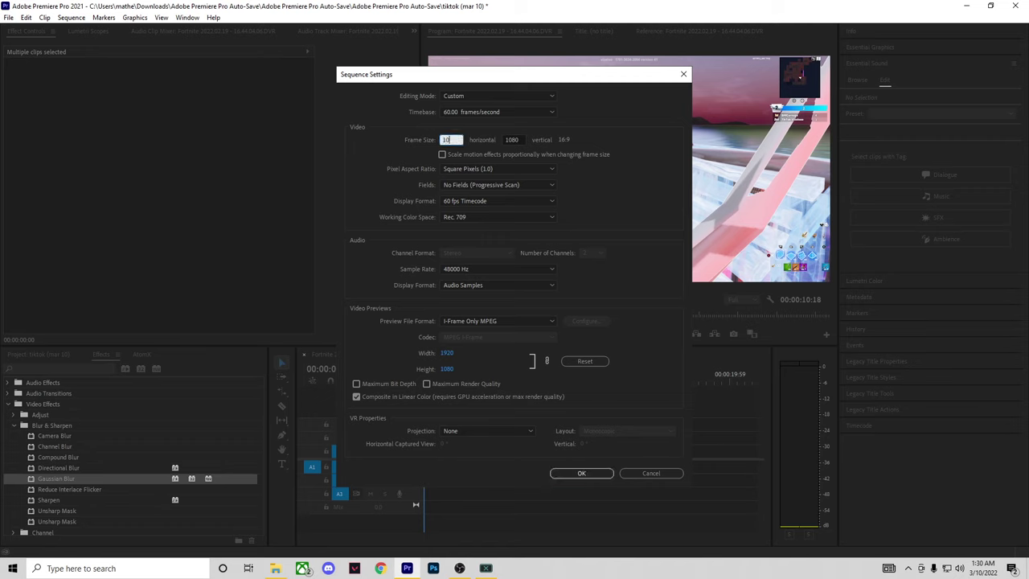
click(513, 139)
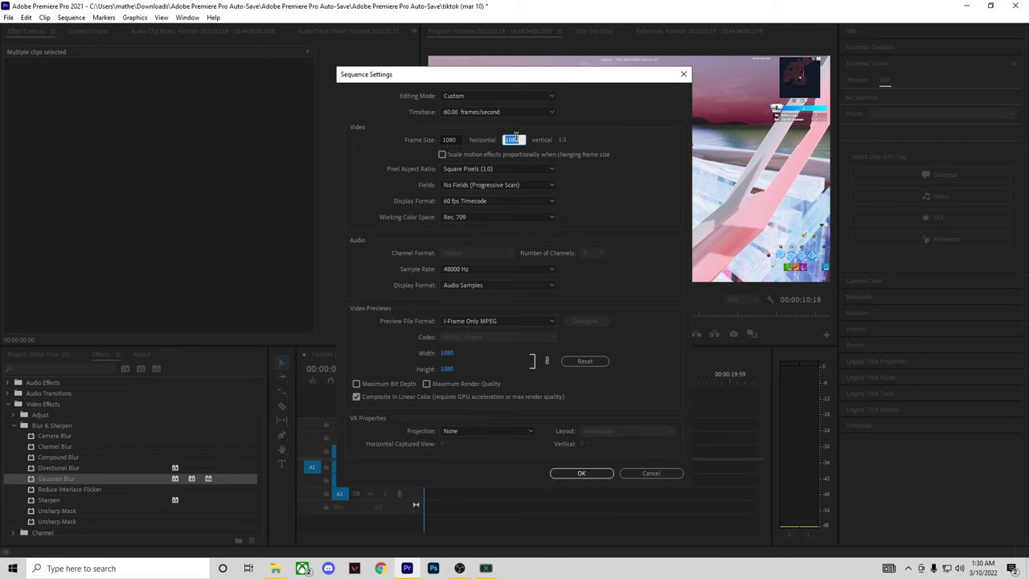
text(192)
click(581, 473)
click(562, 298)
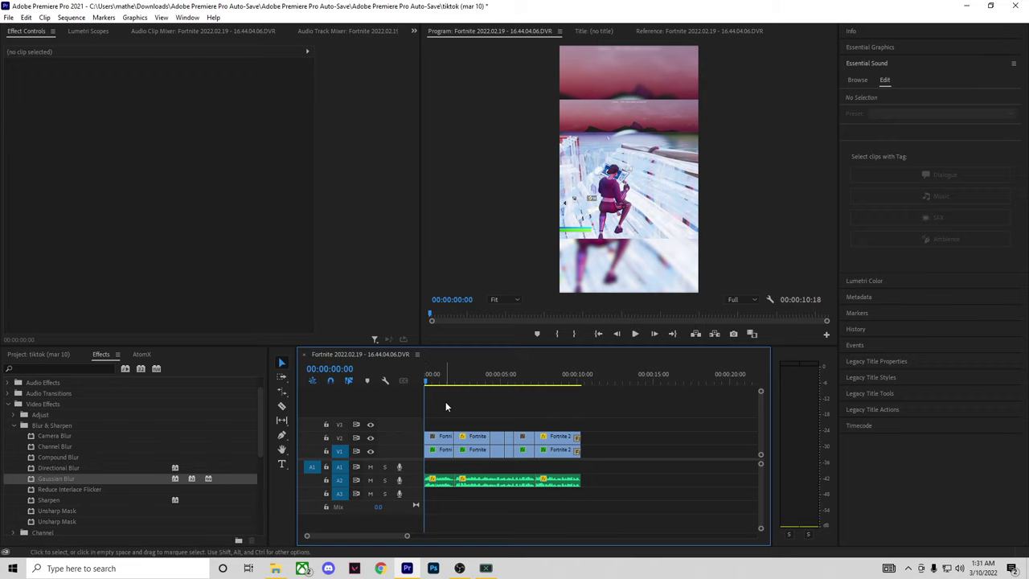
Render the sequence In to Out, then export it as an H.264 MP4 via Export Media.
click(9, 16)
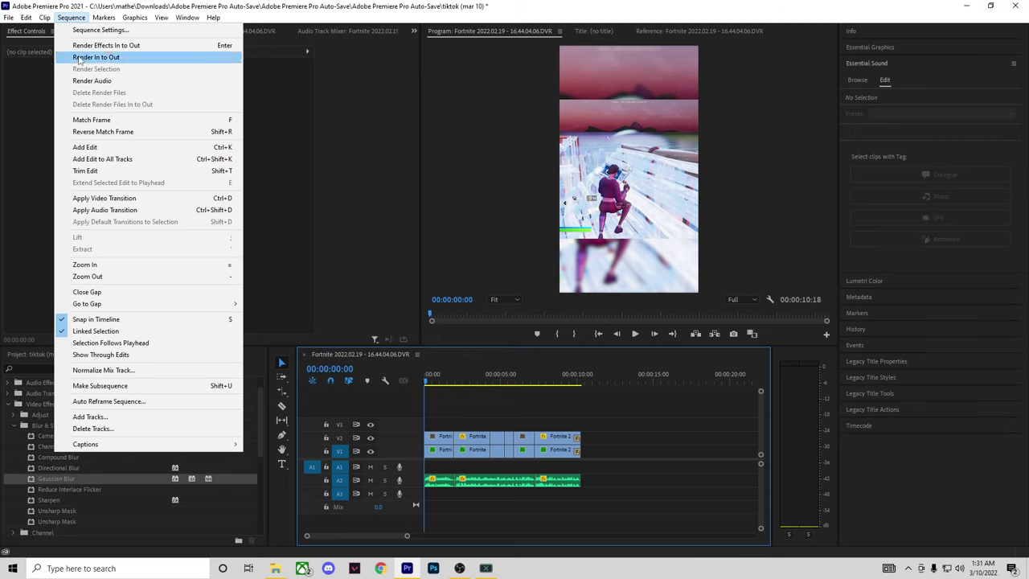
click(82, 57)
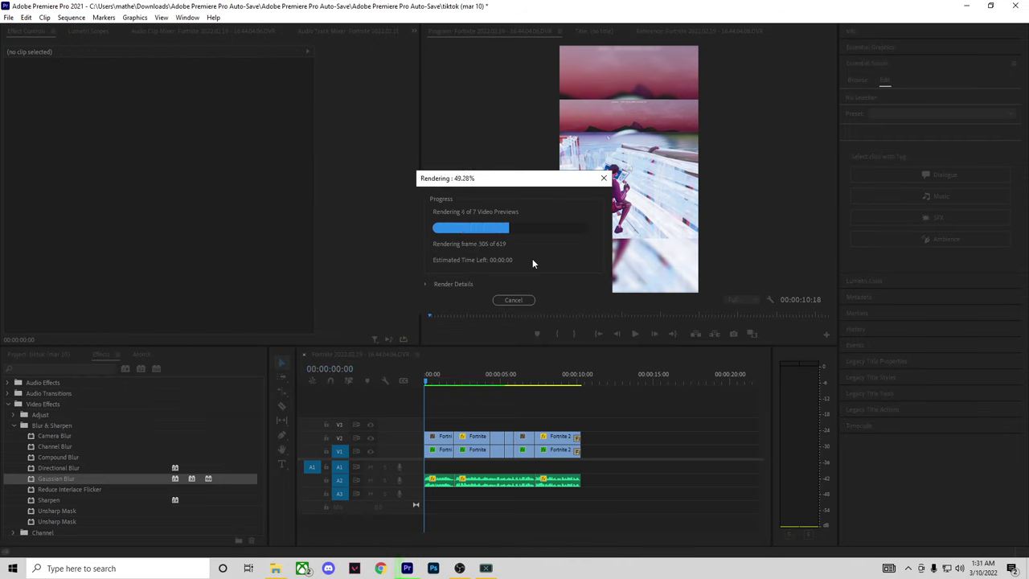
click(10, 16)
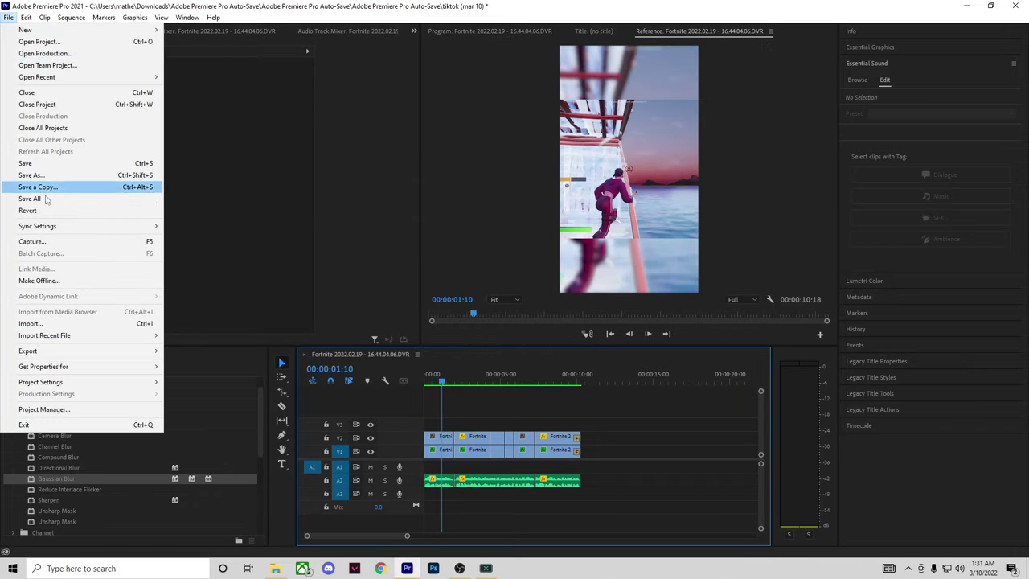
mouse_move(145, 350)
click(185, 351)
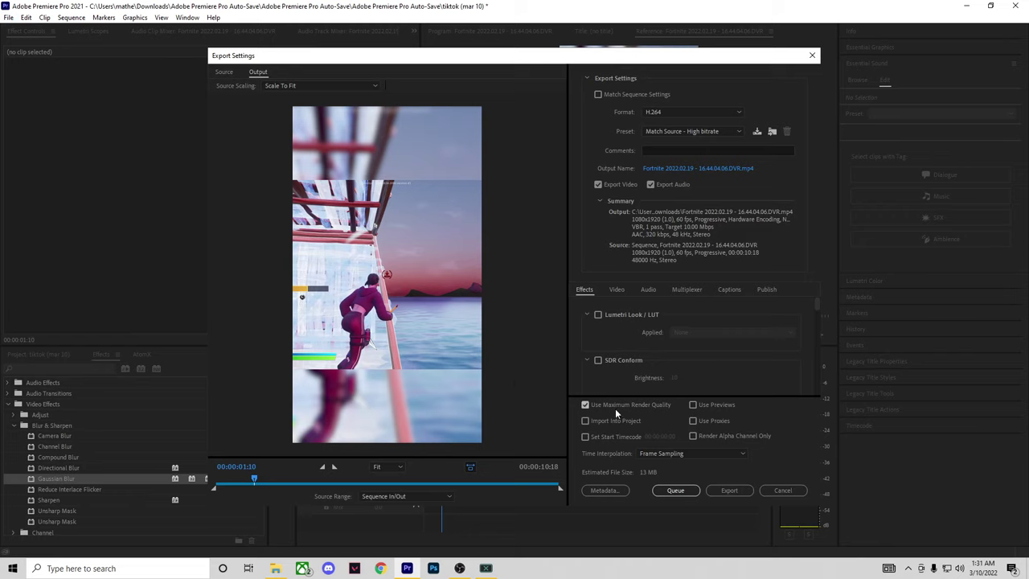
click(728, 490)
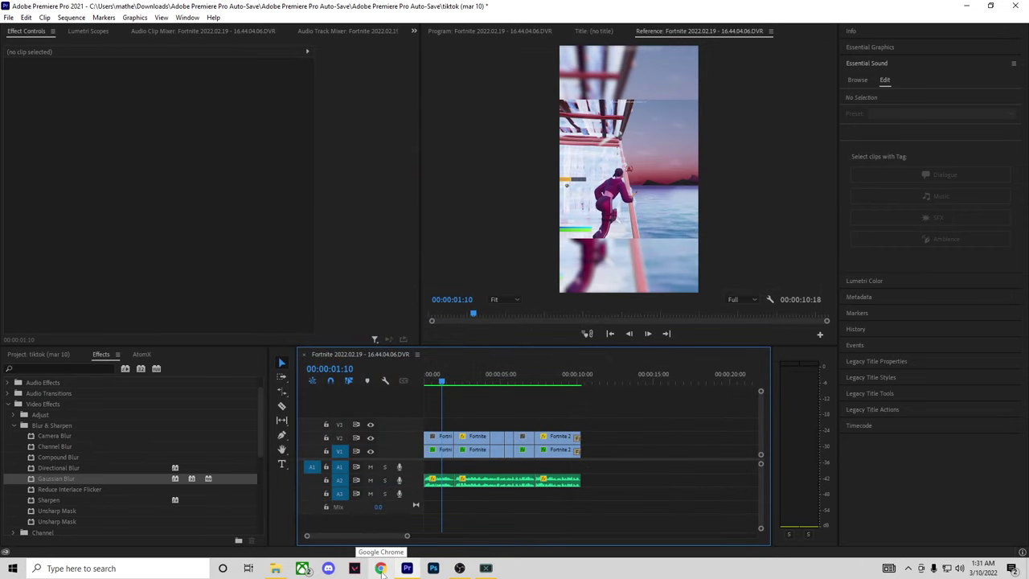
click(380, 568)
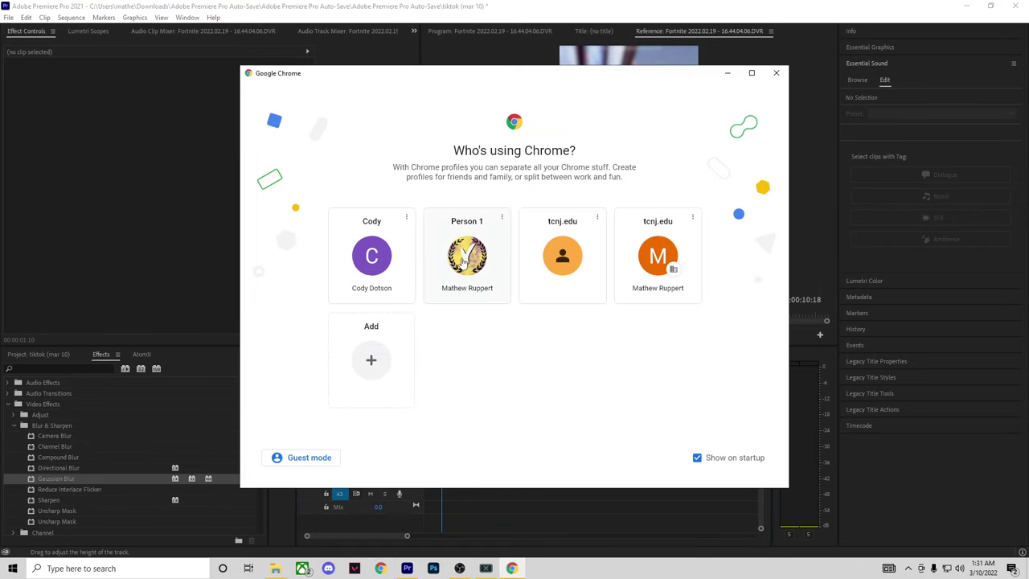
click(464, 261)
click(777, 79)
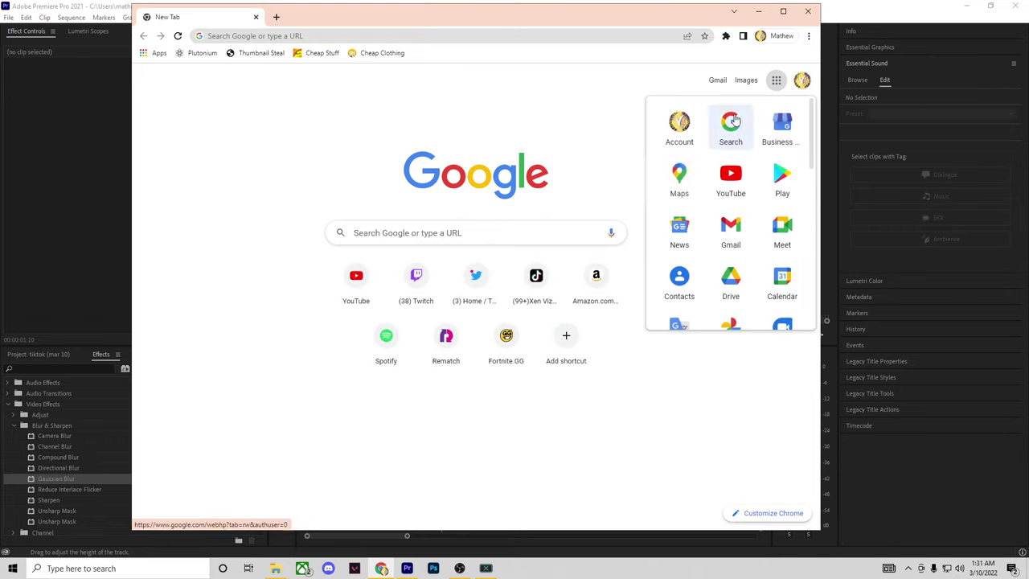
click(728, 277)
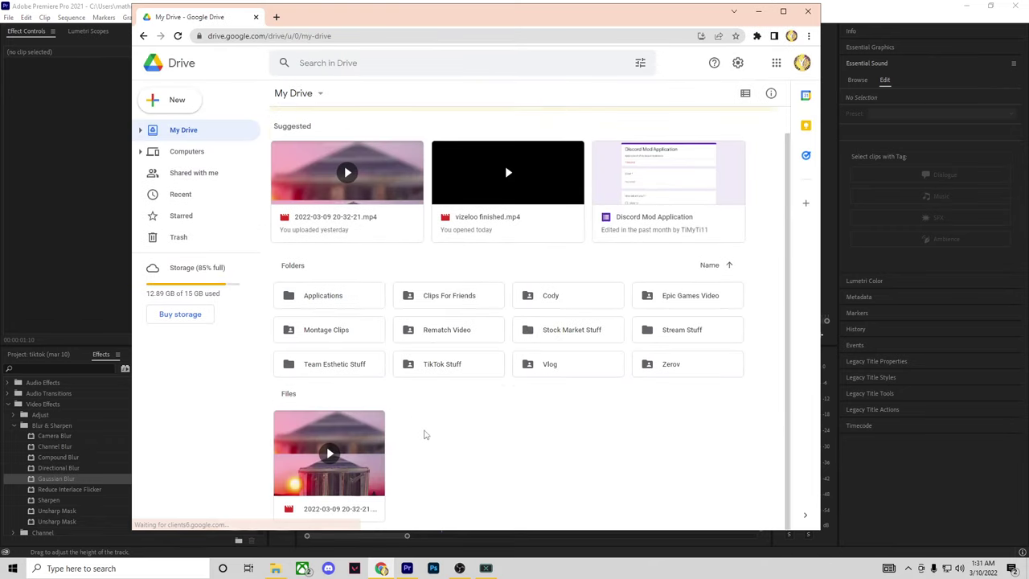
drag(334, 454, 185, 239)
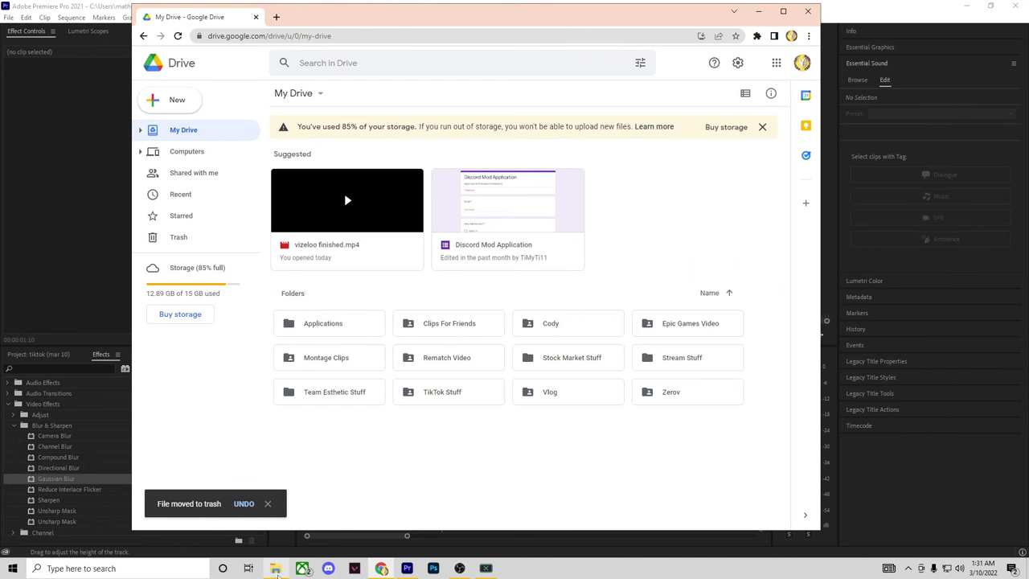
click(275, 568)
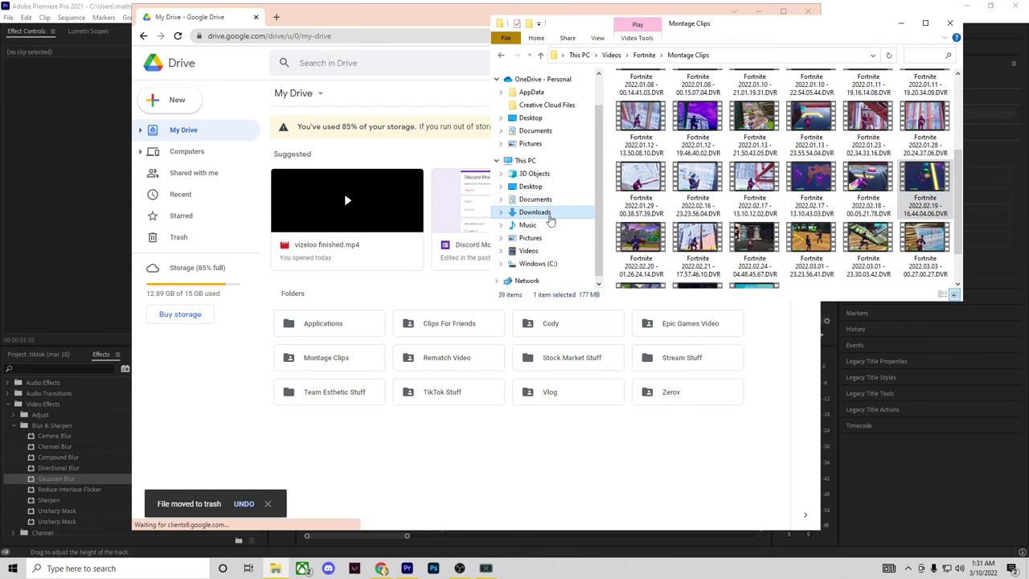
Drag Fortnite 2022.02.19 - 16.44.04.06.DVR.mp4 from Downloads into My Drive to upload it.
drag(550, 221, 478, 426)
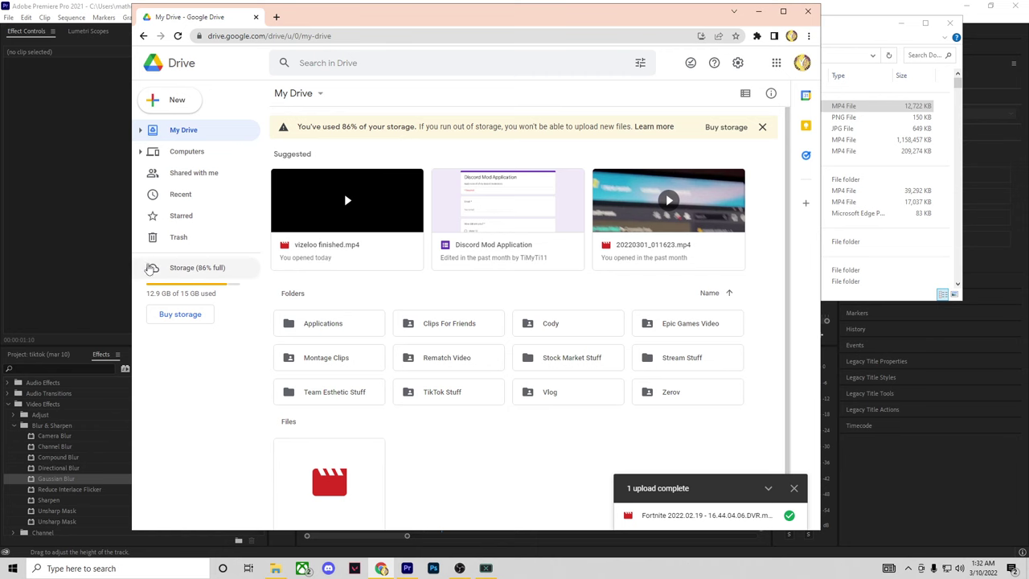
Switch back to Premiere Pro and focus the Program monitor showing the vertical sequence.
click(115, 266)
click(473, 267)
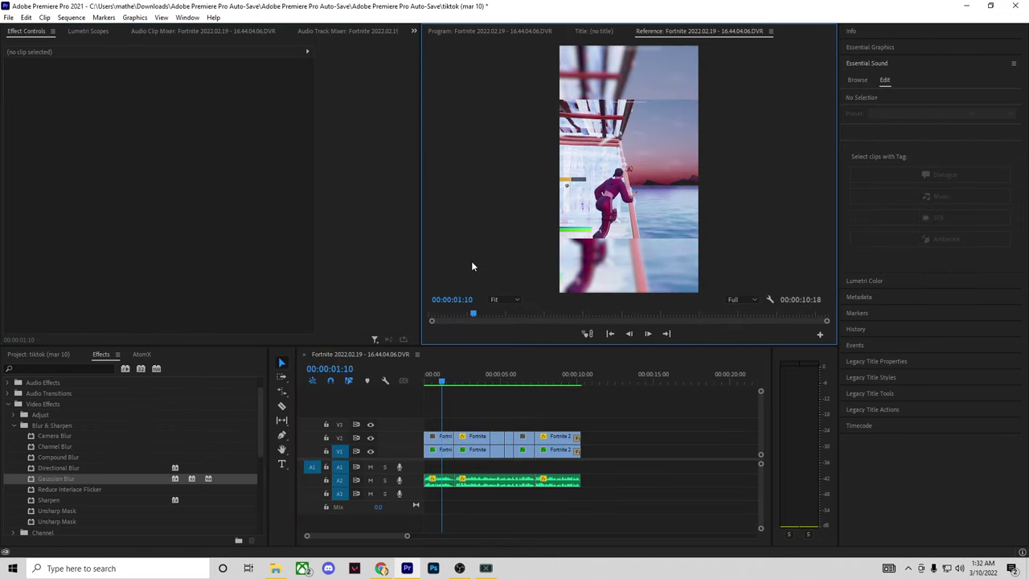